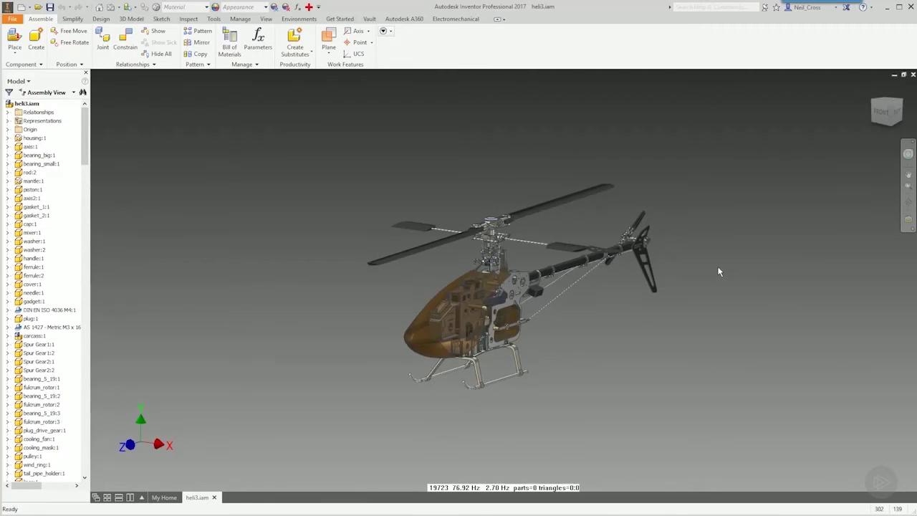
Step: Examine the helicopter assembly up close from slightly different angles and return to the home view
scroll(624, 362, "up", 3)
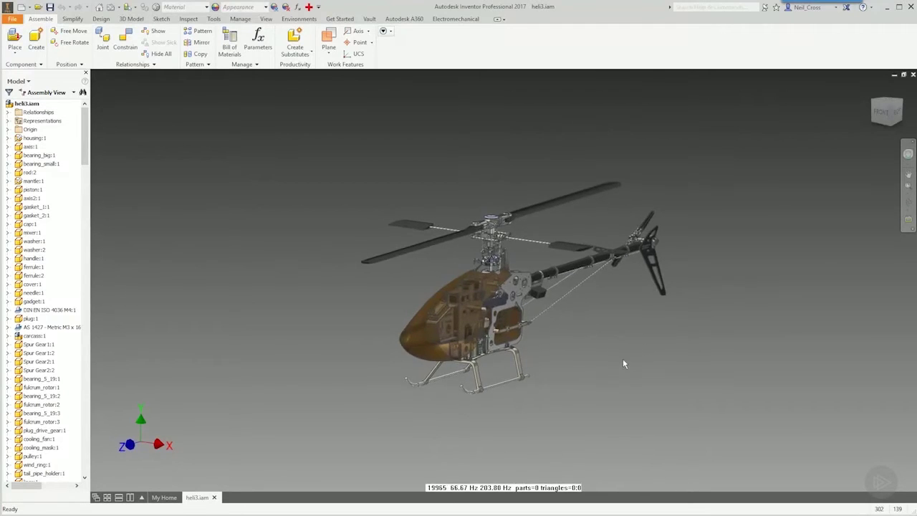
scroll(620, 371, "up", 3)
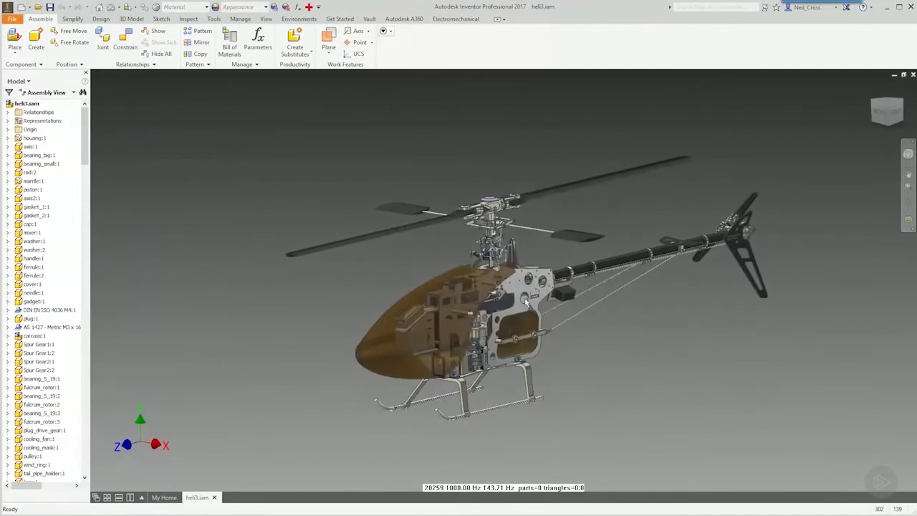
middle_click_drag(551, 267, 592, 233, "shift")
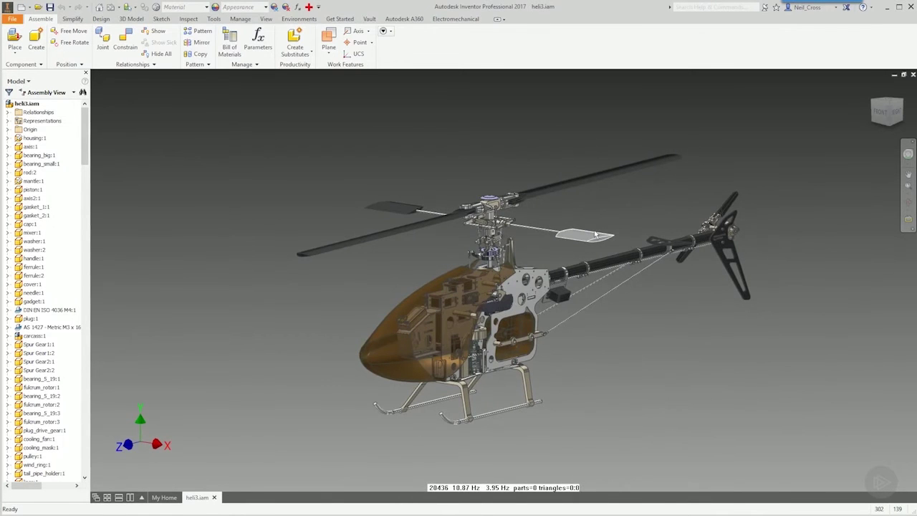
scroll(594, 234, "up", 1)
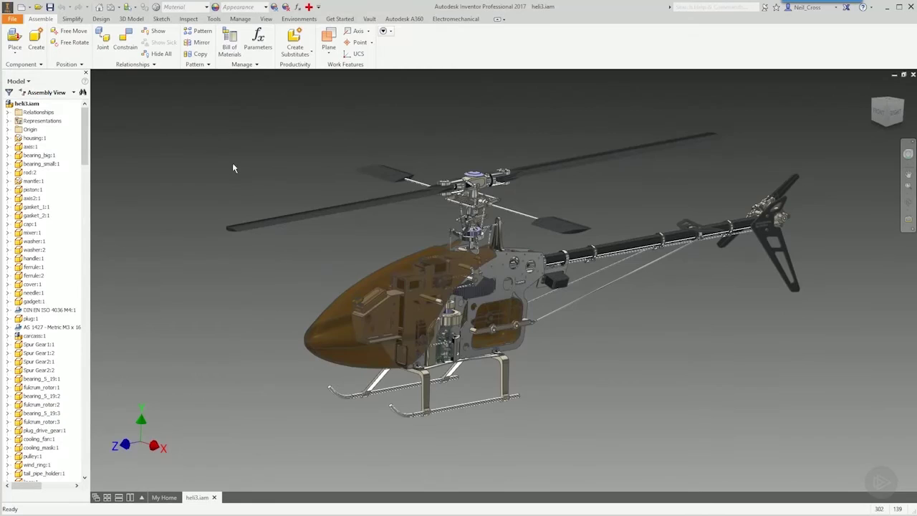
middle_click_drag(417, 160, 447, 154, "shift")
key("F6")
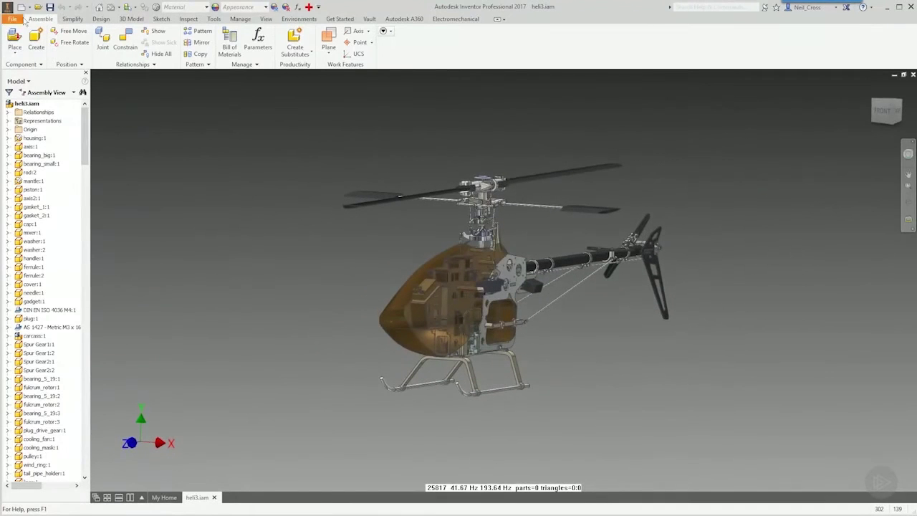
left_click(37, 7)
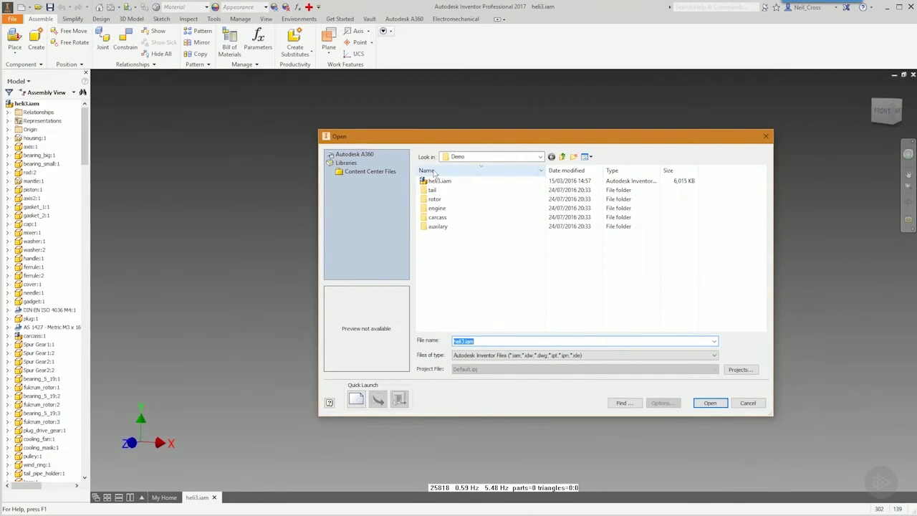
left_click(439, 180)
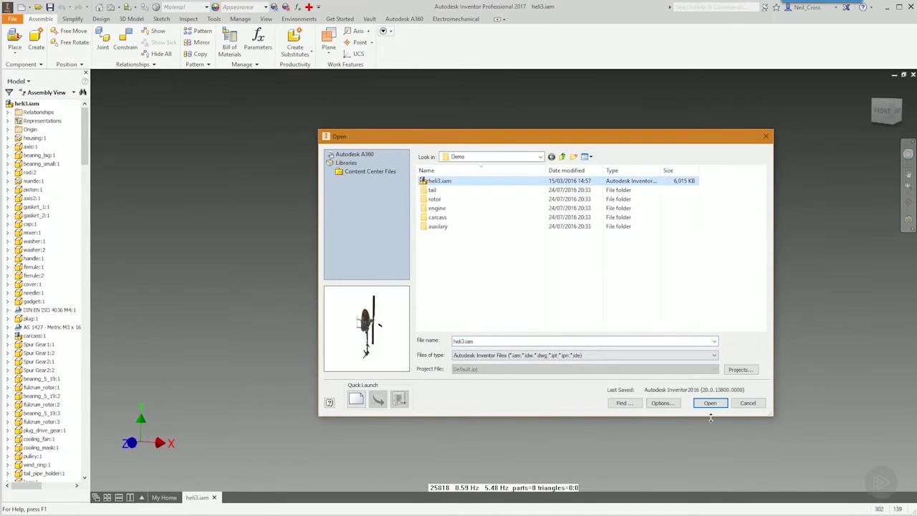
left_click(746, 403)
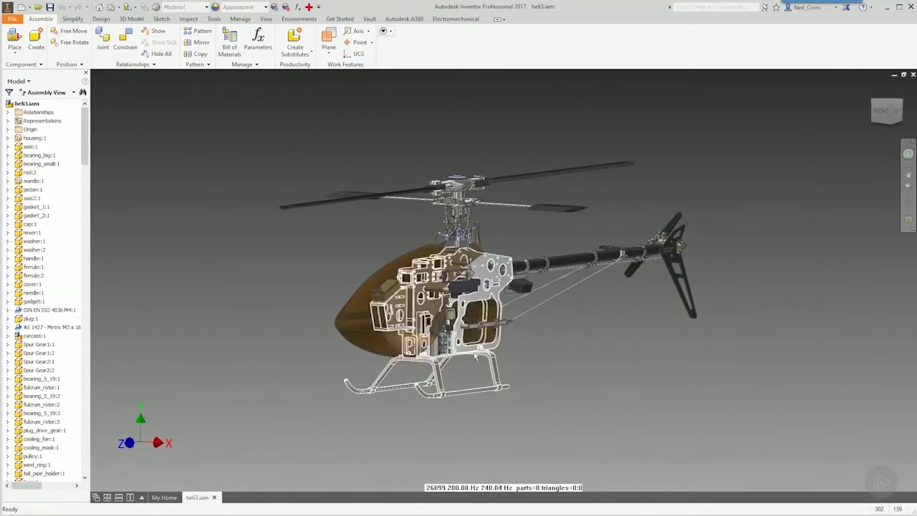
Step: Apply the Realistic visual style to the helicopter assembly
left_click(264, 20)
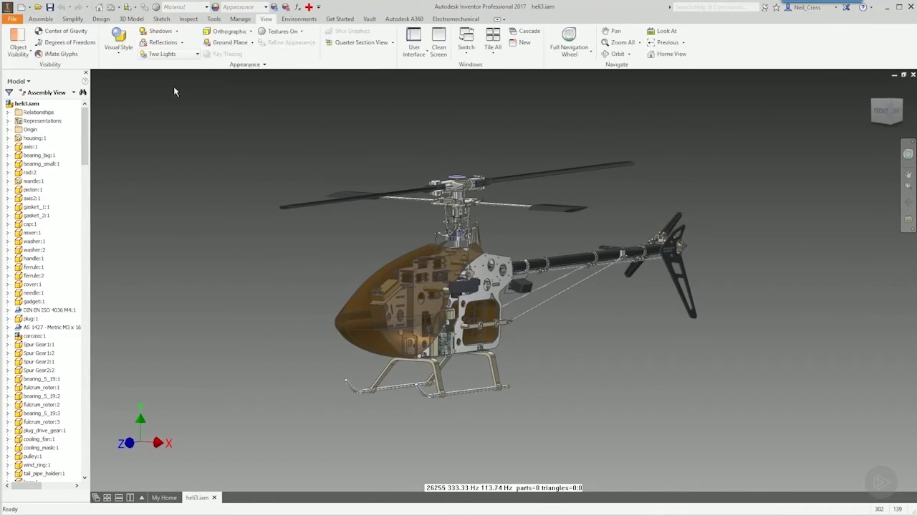
left_click(119, 55)
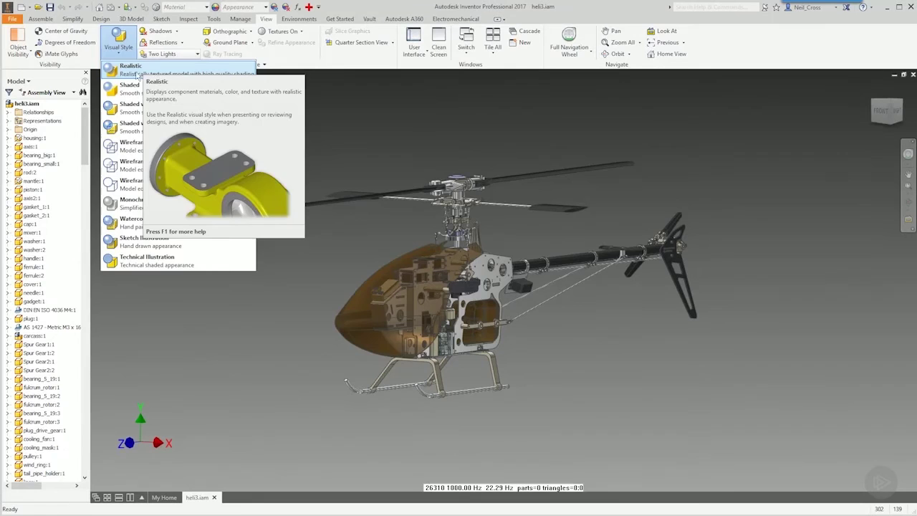
left_click(127, 68)
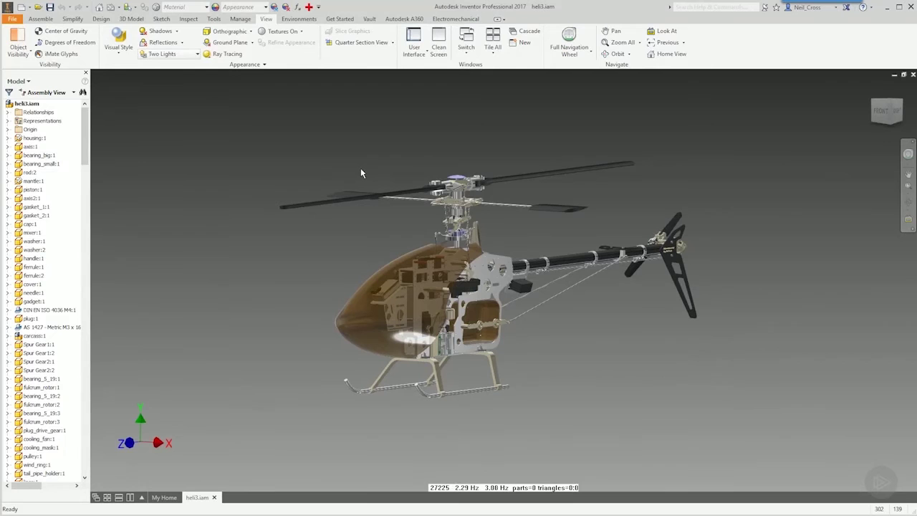
left_click(119, 46)
left_click(191, 79)
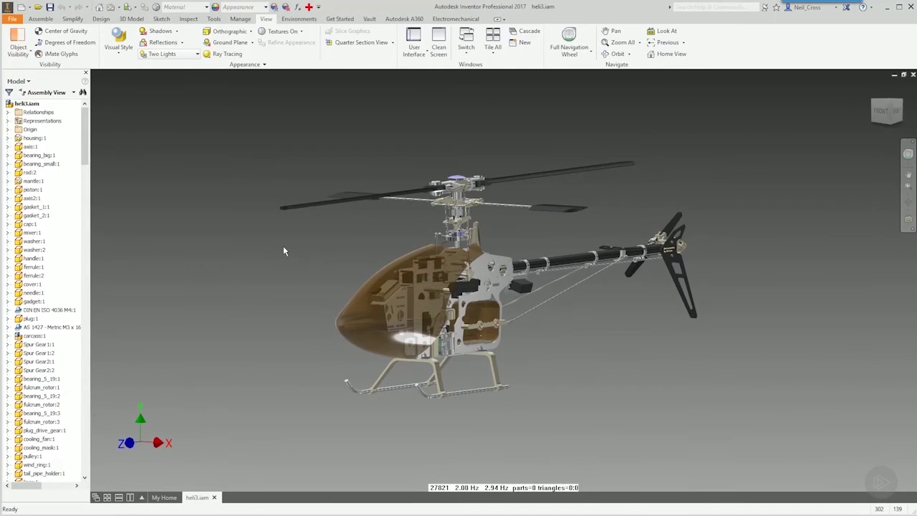
Step: Reapply the Realistic visual style and inspect the helicopter from both sides
key("F5")
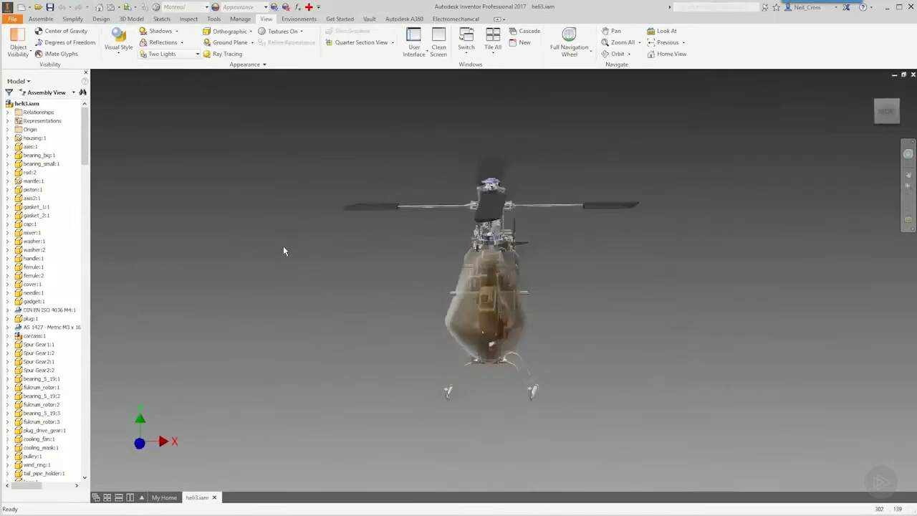
key("F6")
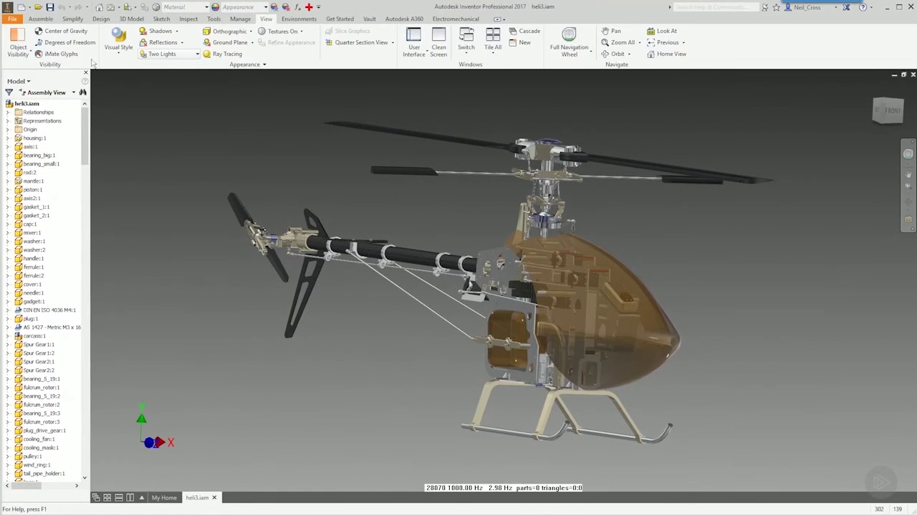
left_click(118, 43)
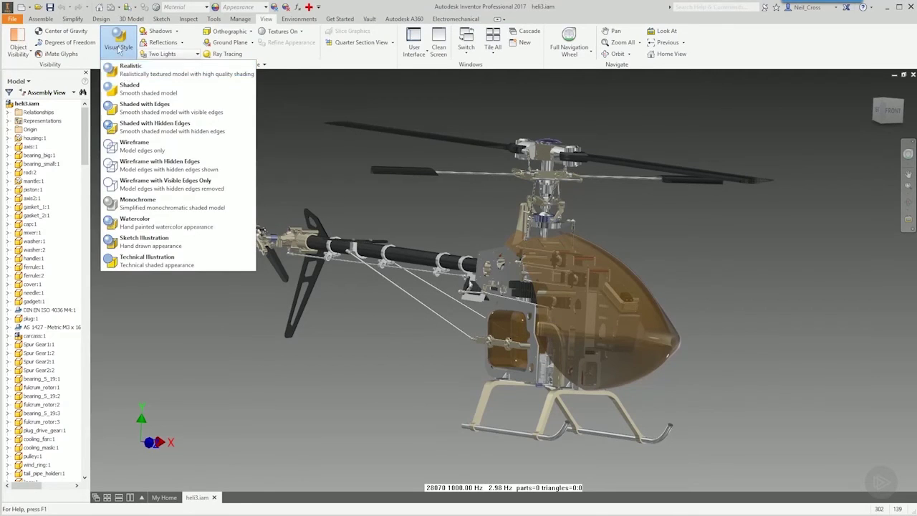
left_click(126, 76)
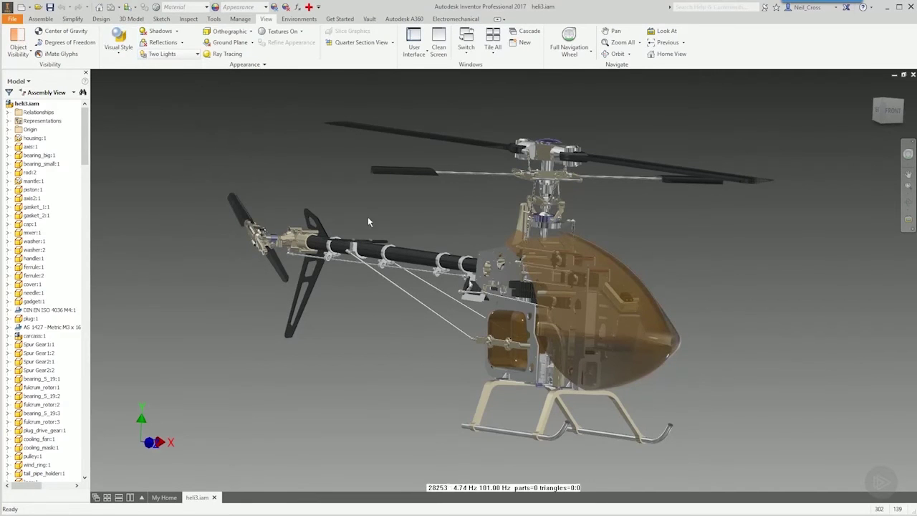
middle_click_drag(359, 214, 487, 244, "shift")
middle_click_drag(415, 223, 642, 284, "shift")
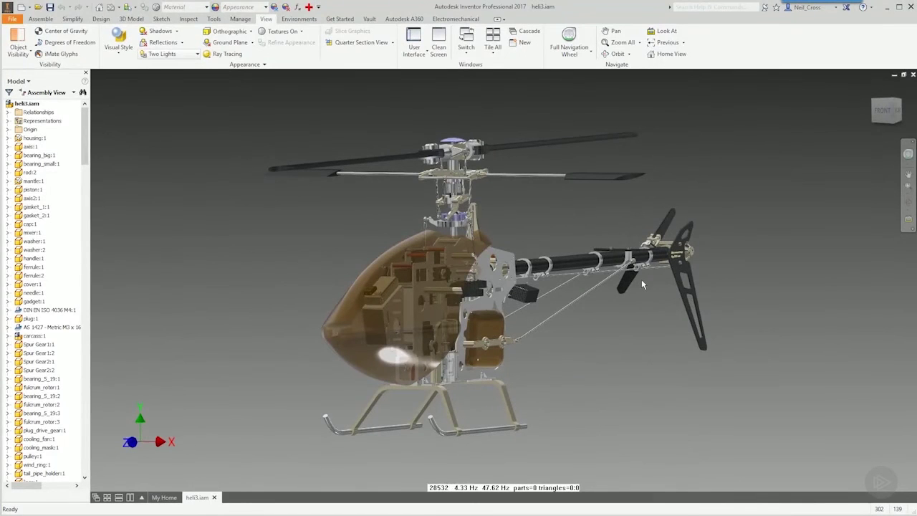
Step: Switch the helicopter to the Shaded visual style and inspect the carcass side plate and the opposite side of the body
left_click(122, 51)
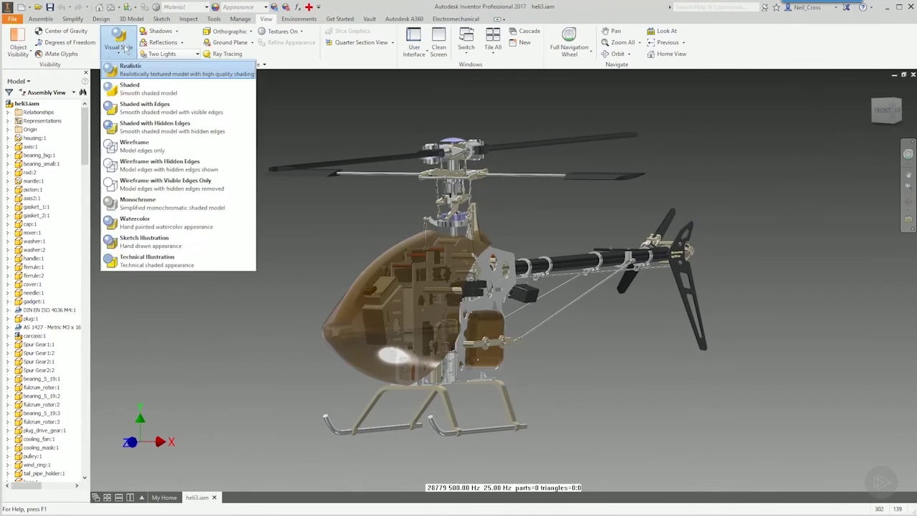
left_click(131, 93)
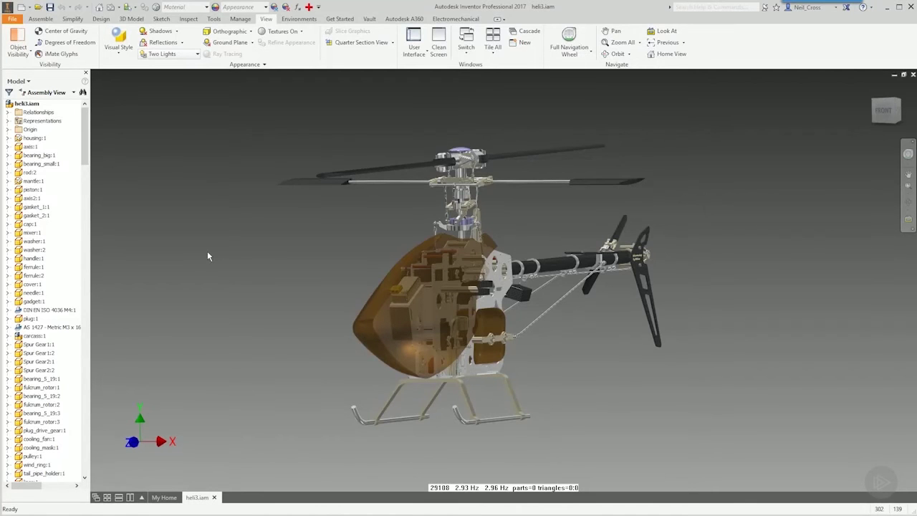
left_click(481, 246)
scroll(481, 246, "up", 5)
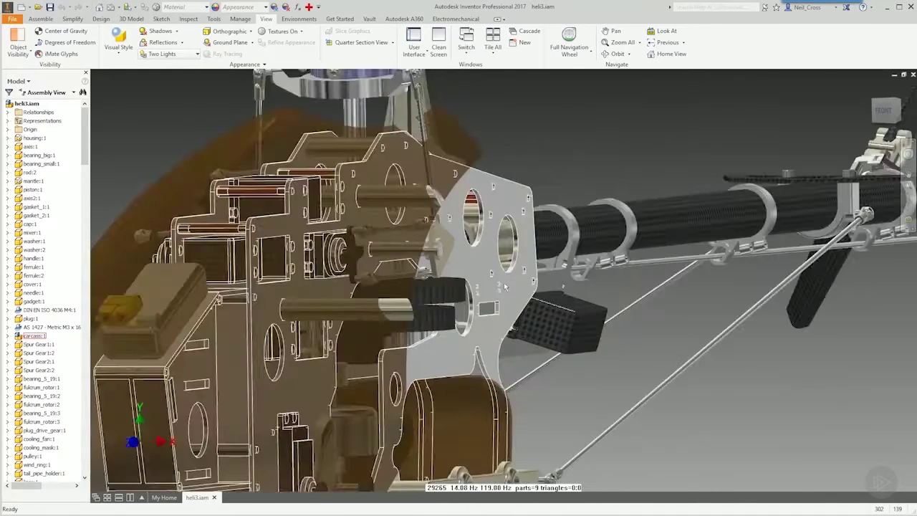
key("Escape")
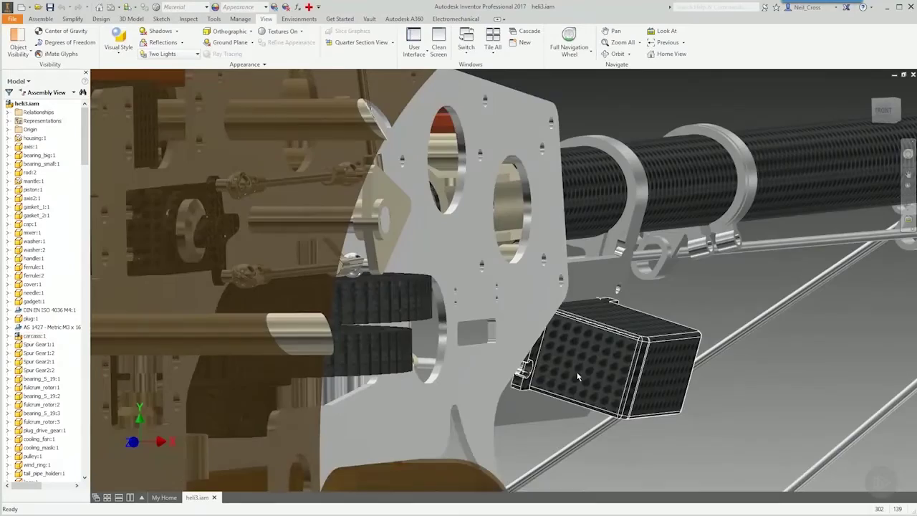
scroll(431, 193, "down", 5)
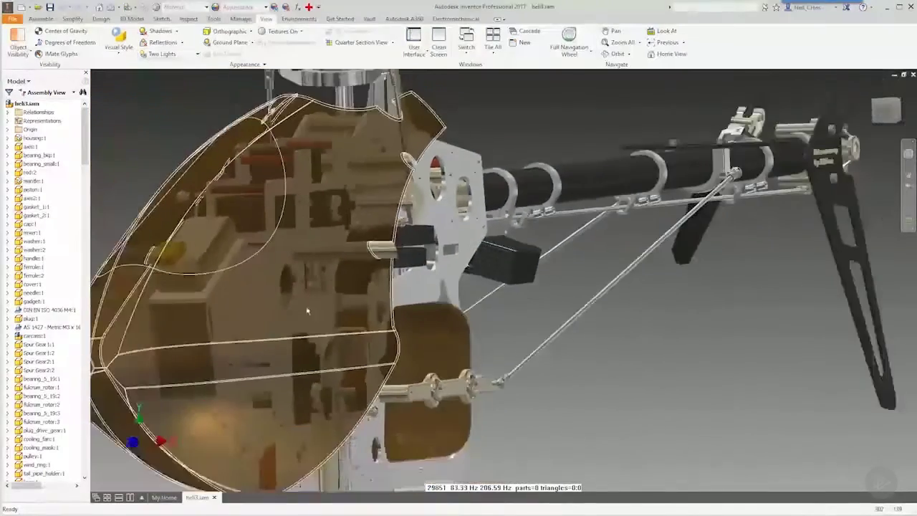
middle_click_drag(195, 317, 702, 168, "shift")
scroll(702, 168, "down", 3)
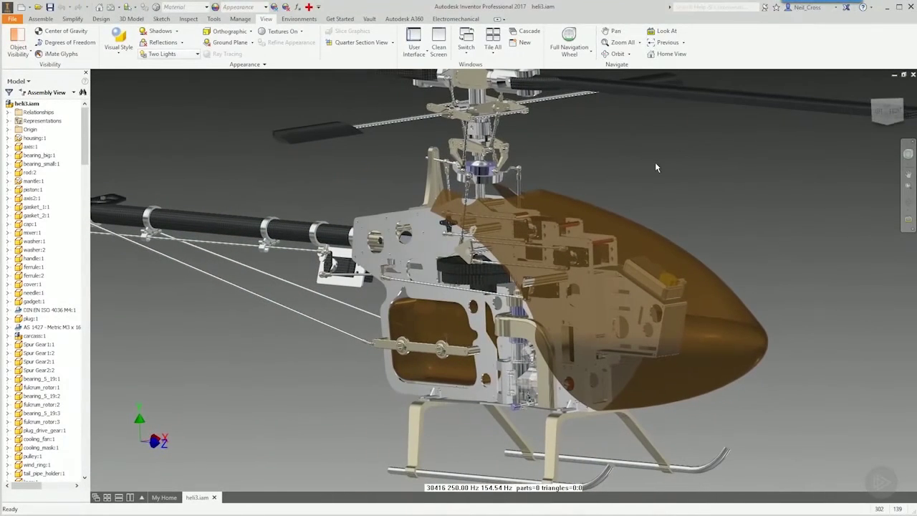
Step: Apply the Shaded with Edges visual style and inspect the engine area behind the curved frame bracket
left_click(119, 45)
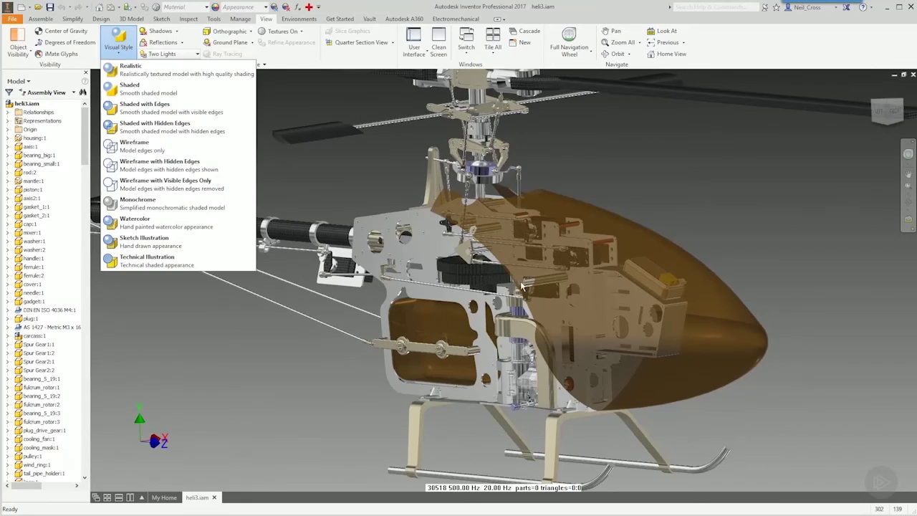
left_click(152, 107)
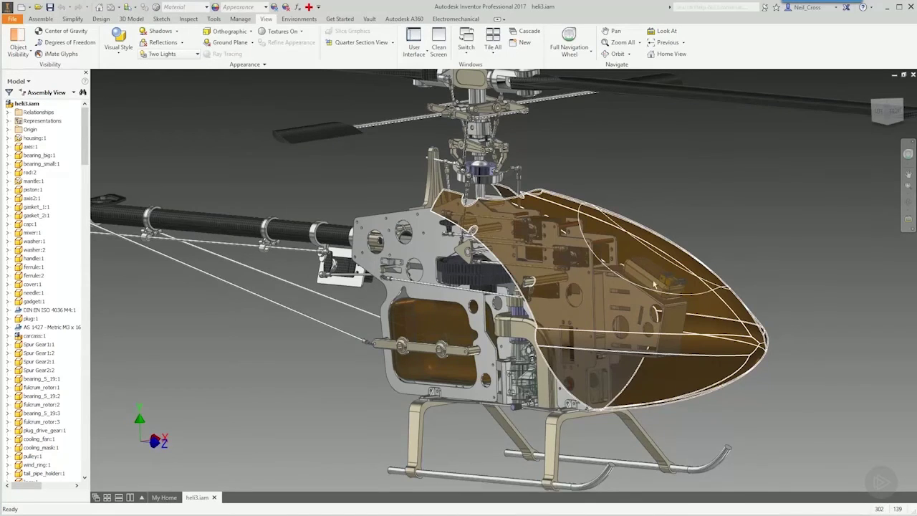
scroll(531, 396, "up", 5)
middle_click_drag(530, 394, 484, 356)
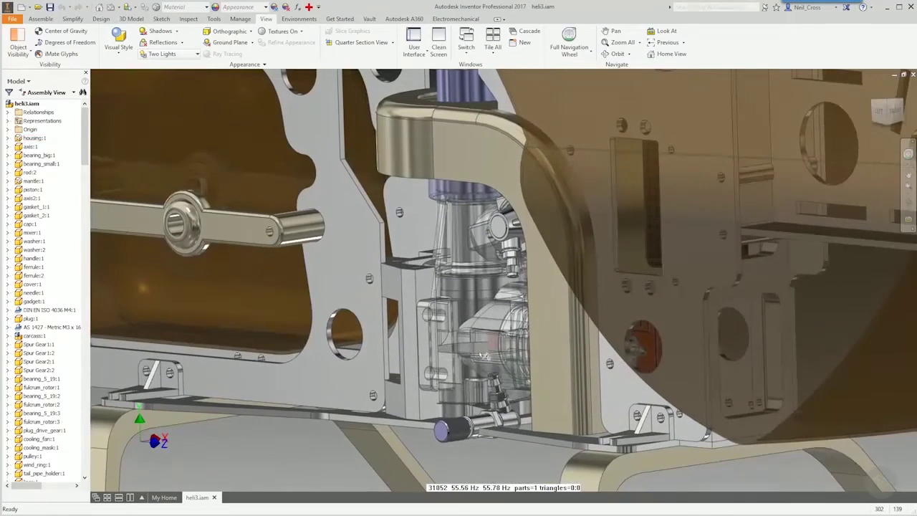
scroll(523, 468, "up", 2)
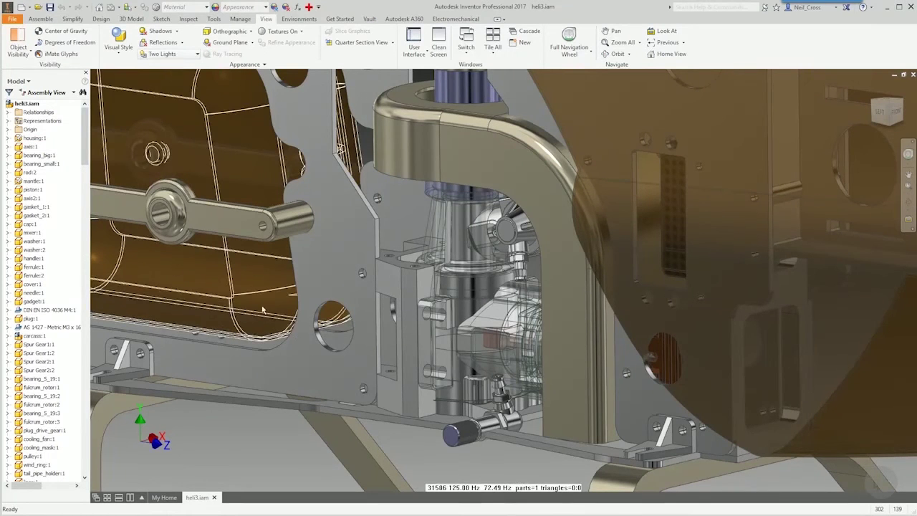
Step: Examine the displayed edges on the linkage arm beside the amber tank and on the surrounding frame and landing skids
scroll(303, 195, "up", 5)
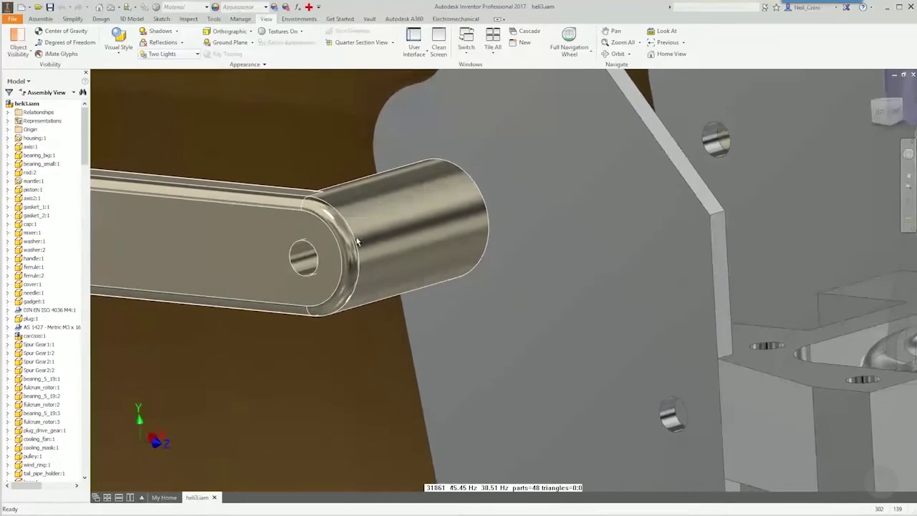
middle_click_drag(358, 242, 331, 197, "shift")
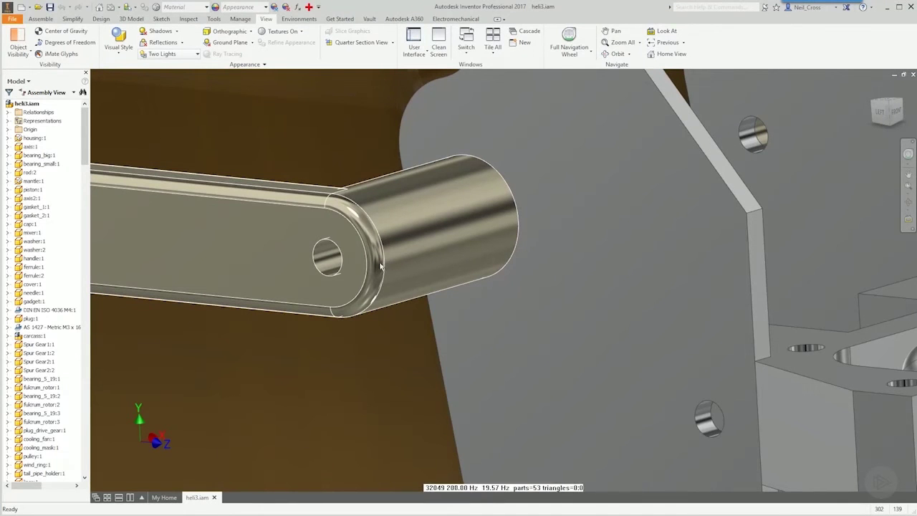
scroll(447, 289, "down", 4)
middle_click_drag(447, 289, 427, 216)
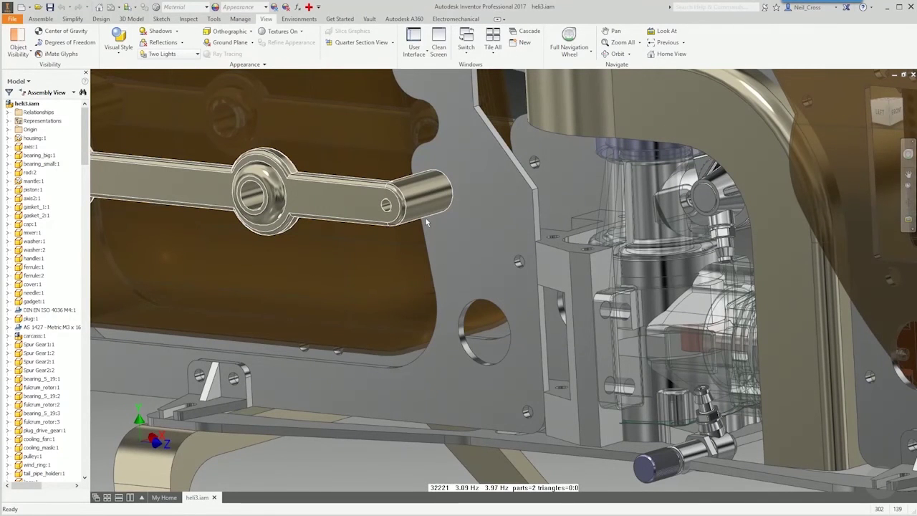
scroll(619, 230, "down", 3)
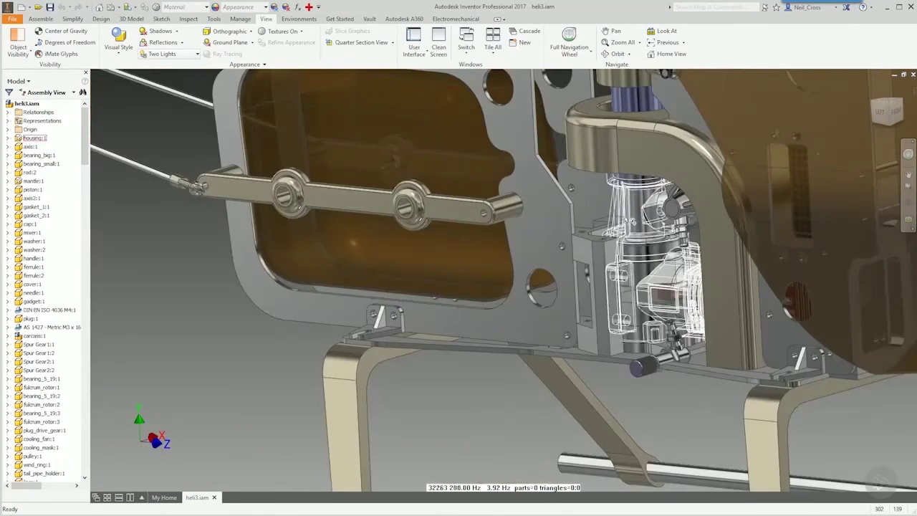
middle_click_drag(617, 228, 540, 223)
scroll(540, 224, "down", 1)
scroll(553, 247, "down", 3)
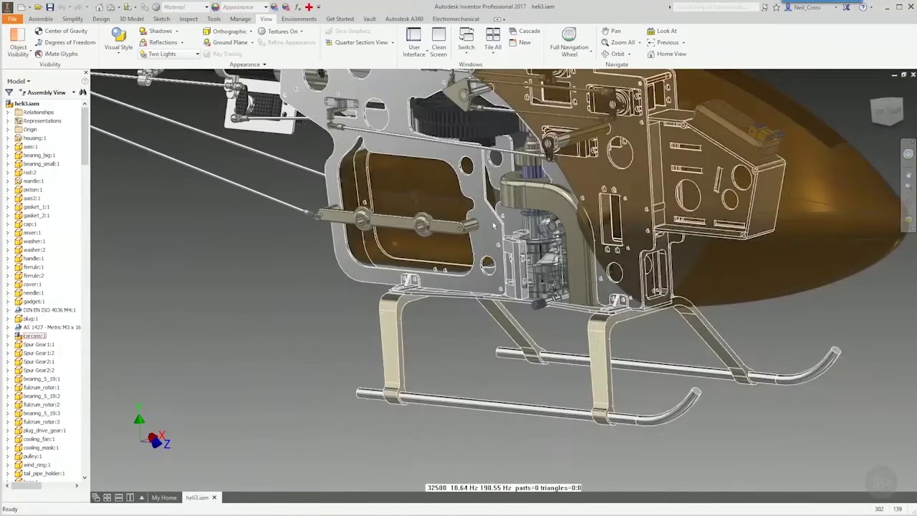
Step: Apply the Shaded with Hidden Edges visual style to the helicopter assembly
left_click(118, 43)
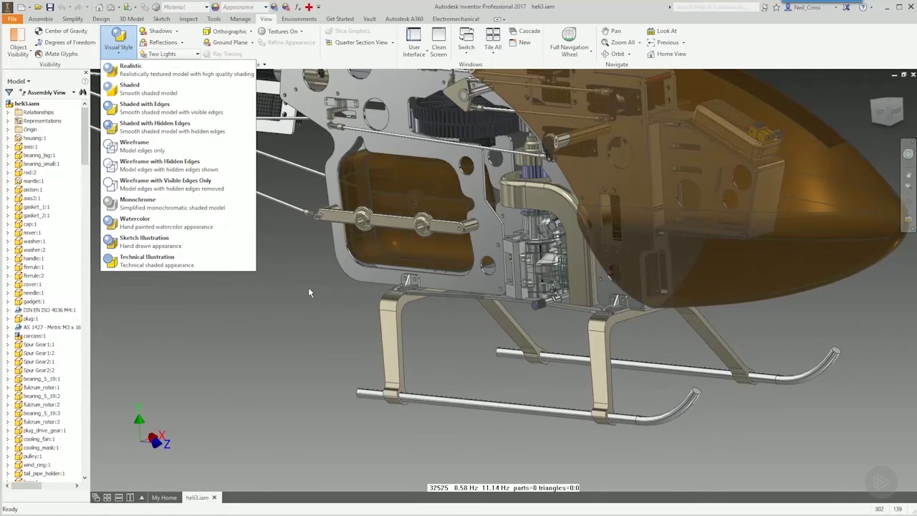
left_click(155, 131)
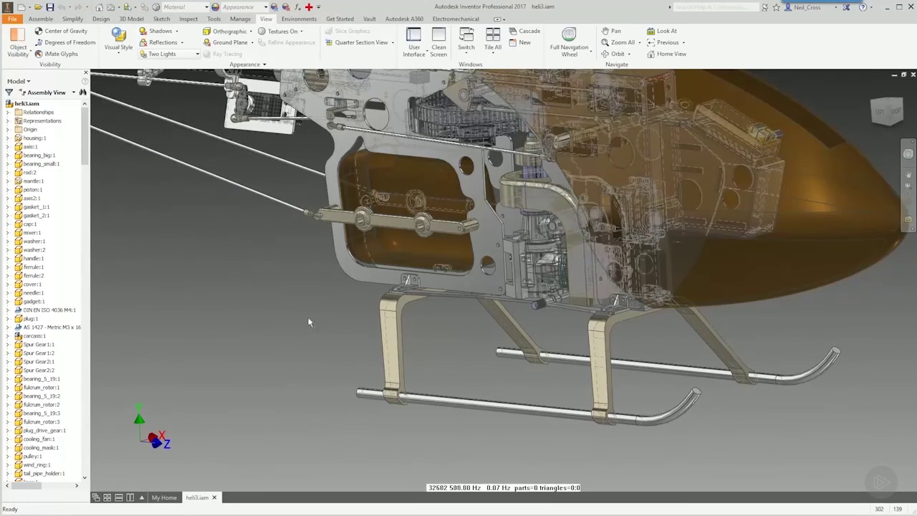
key("F6")
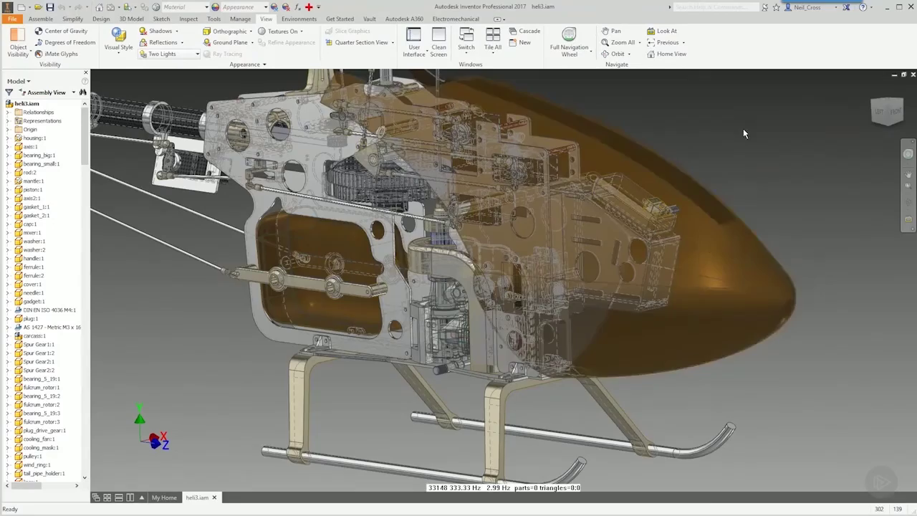
Step: Inspect the helicopter's hidden edges from both sides of the body and close up on the spur gears behind the side plate
middle_click_drag(804, 123, 735, 316, "shift")
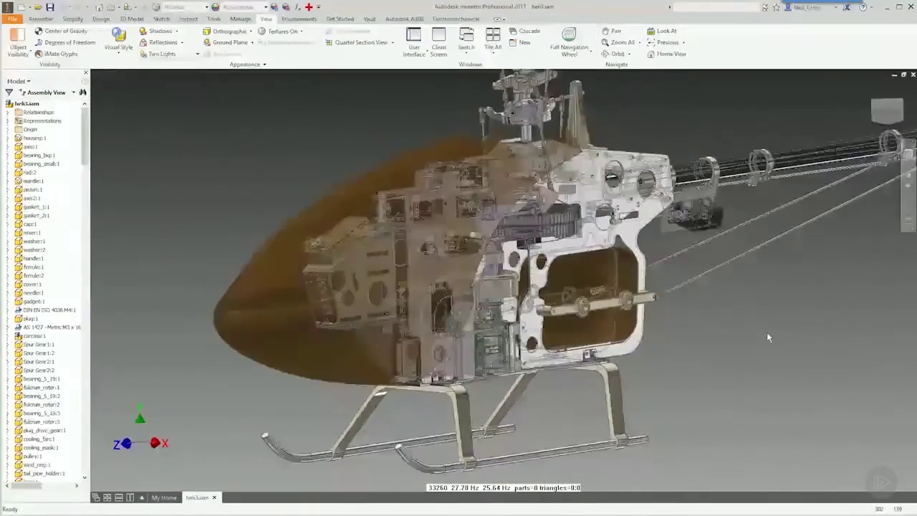
key("F5")
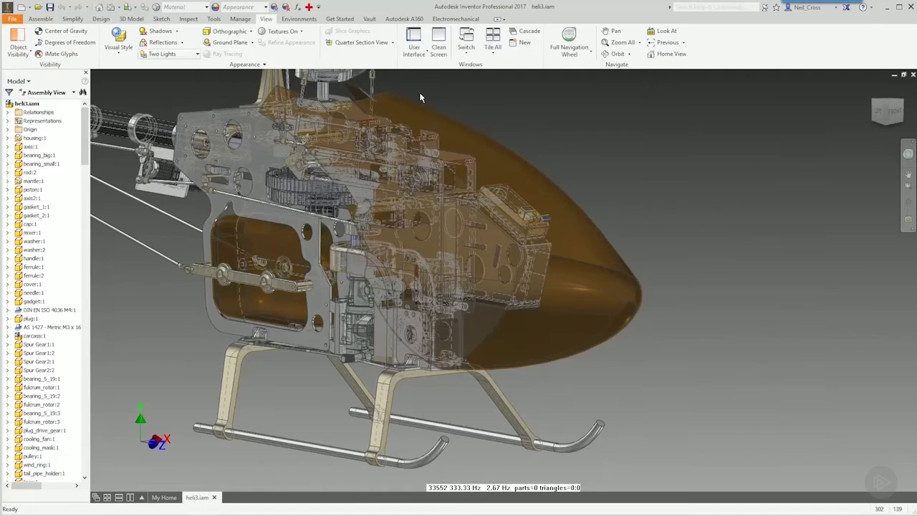
left_click(119, 42)
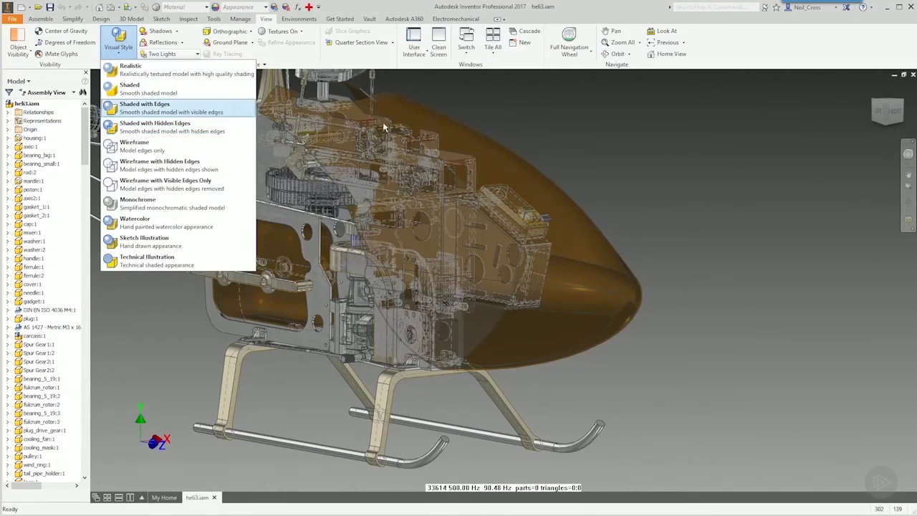
scroll(383, 127, "up", 6)
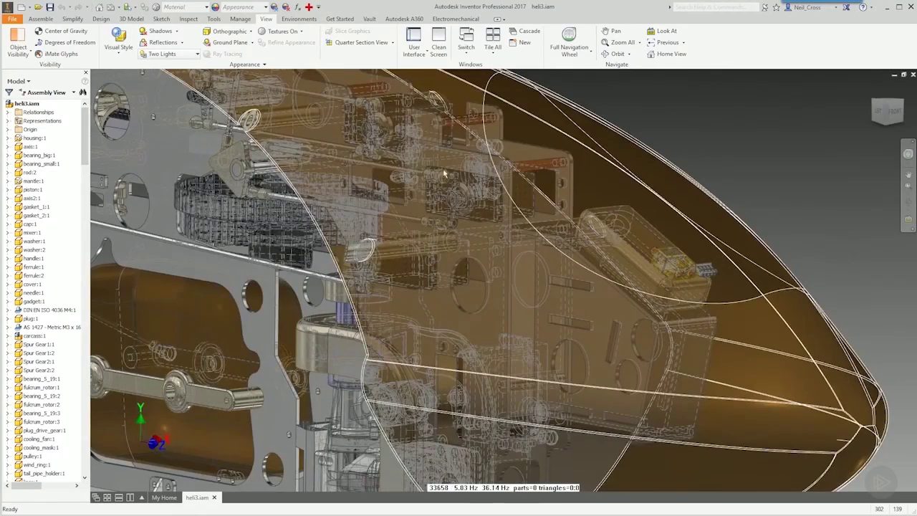
scroll(352, 257, "up", 4)
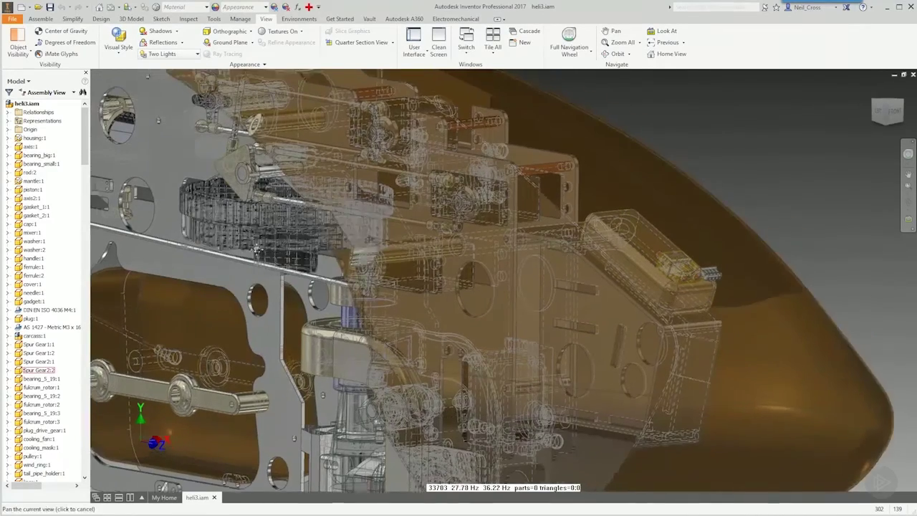
scroll(352, 256, "up", 3)
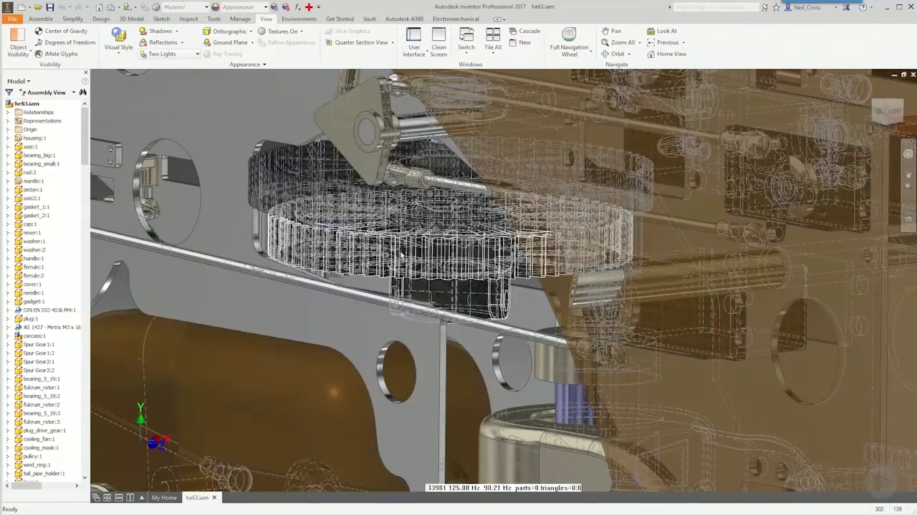
scroll(417, 235, "down", 4)
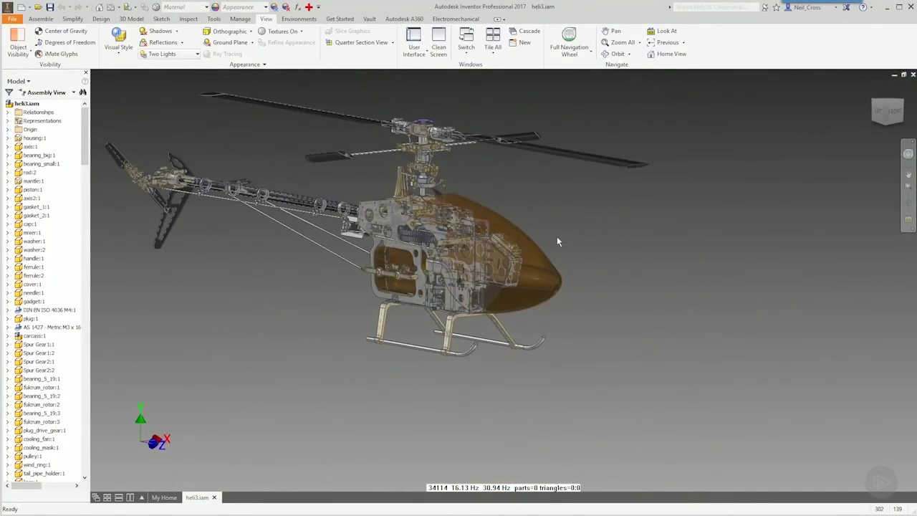
Step: Examine the hidden edges through the amber canopy and around the side frame, tail boom and landing skids
scroll(563, 236, "up", 3)
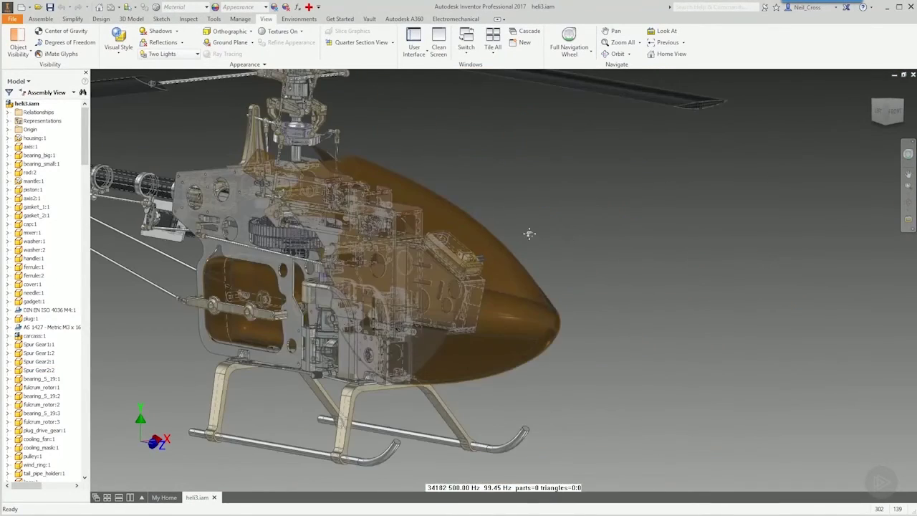
scroll(529, 233, "up", 5)
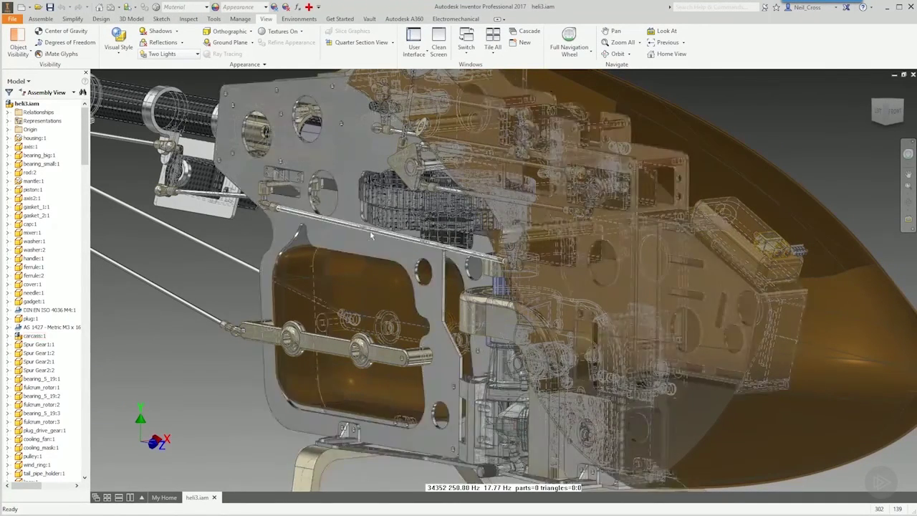
scroll(368, 231, "down", 3)
middle_click_drag(381, 236, 431, 263)
scroll(408, 254, "down", 1)
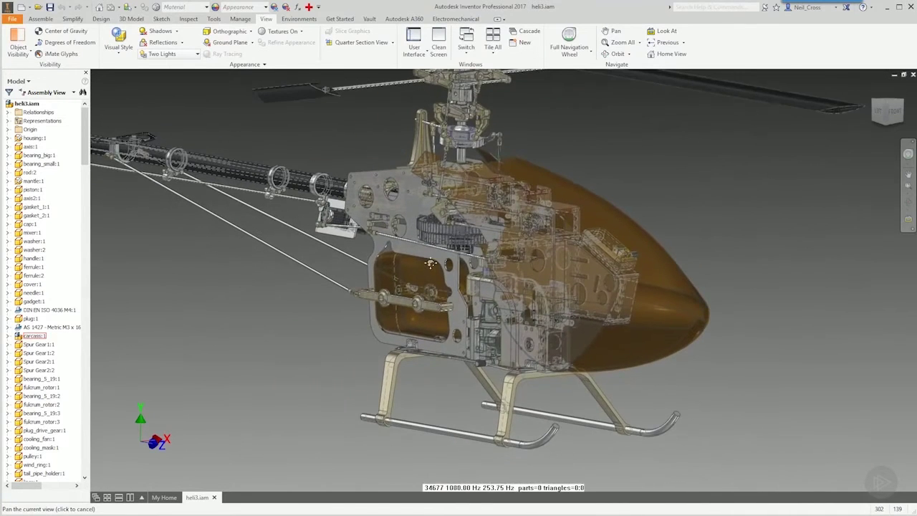
scroll(429, 264, "down", 1)
Step: Apply the Wireframe visual style to the helicopter assembly and view the model edges from different angles
left_click(118, 44)
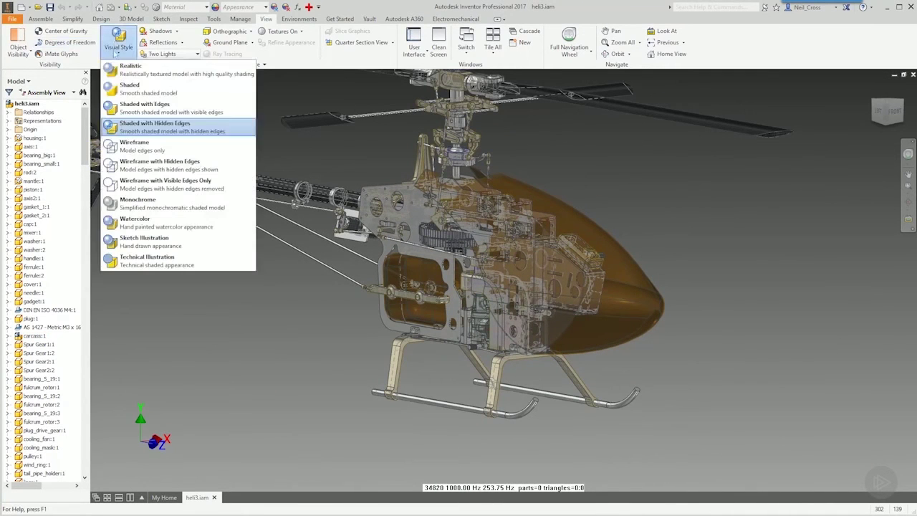
left_click(148, 146)
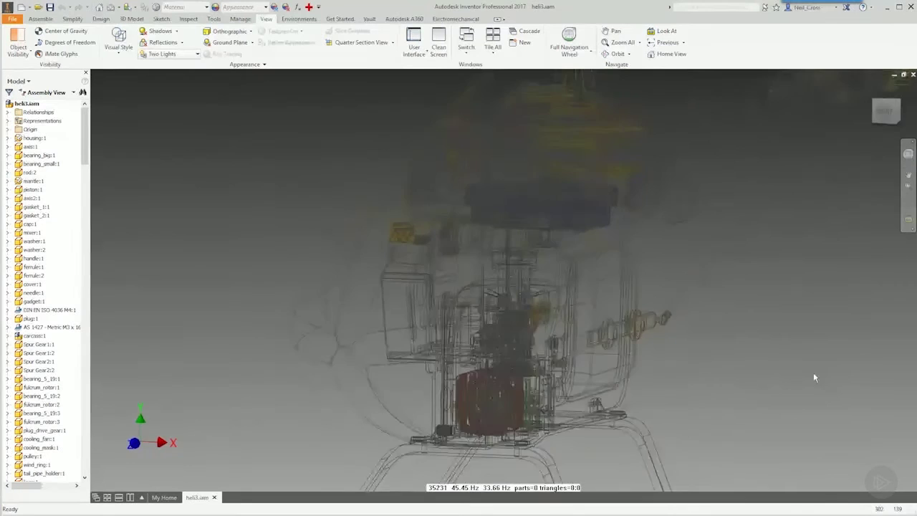
middle_click_drag(733, 394, 748, 326, "shift")
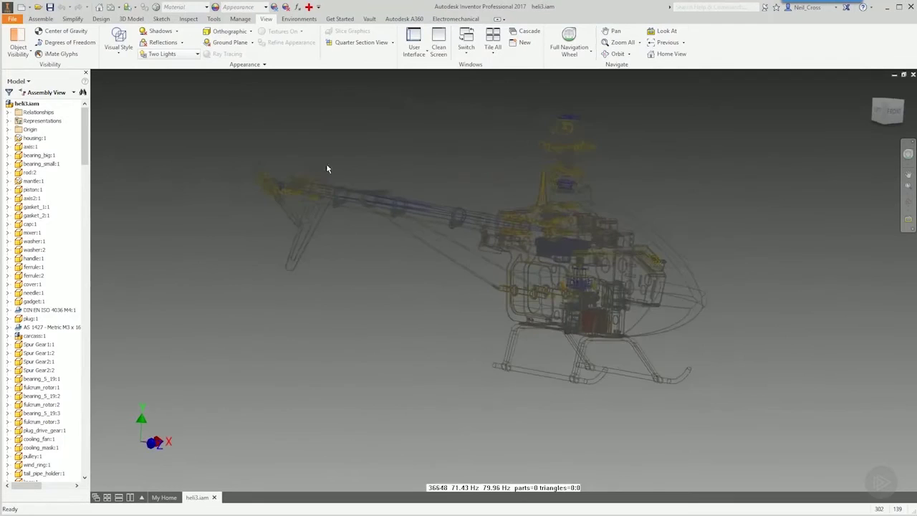
Step: Apply the Wireframe with Hidden Edges visual style and inspect the tail pipe holder, canopy and overall helicopter
left_click(115, 46)
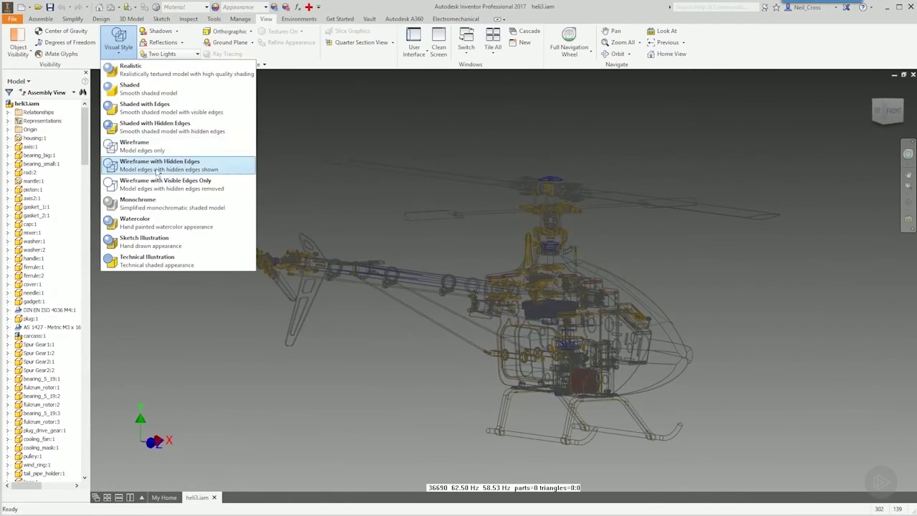
left_click(159, 166)
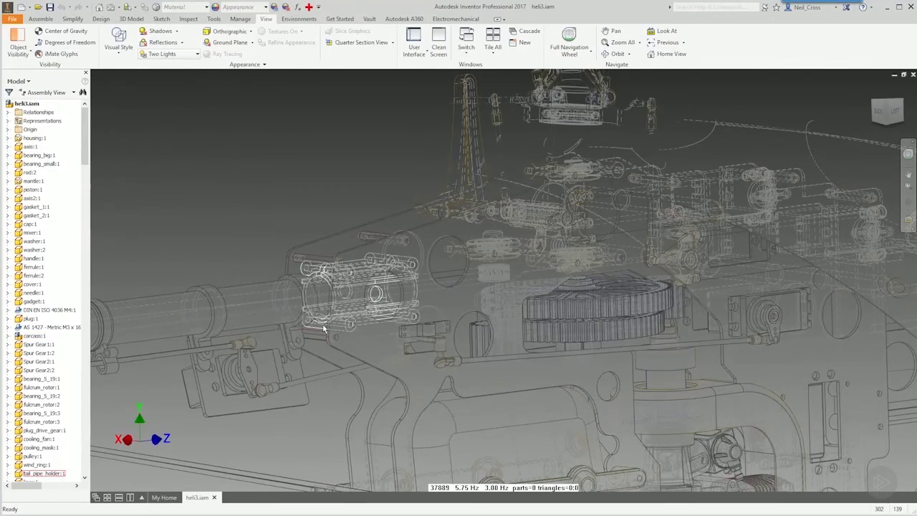
scroll(762, 280, "down", 3)
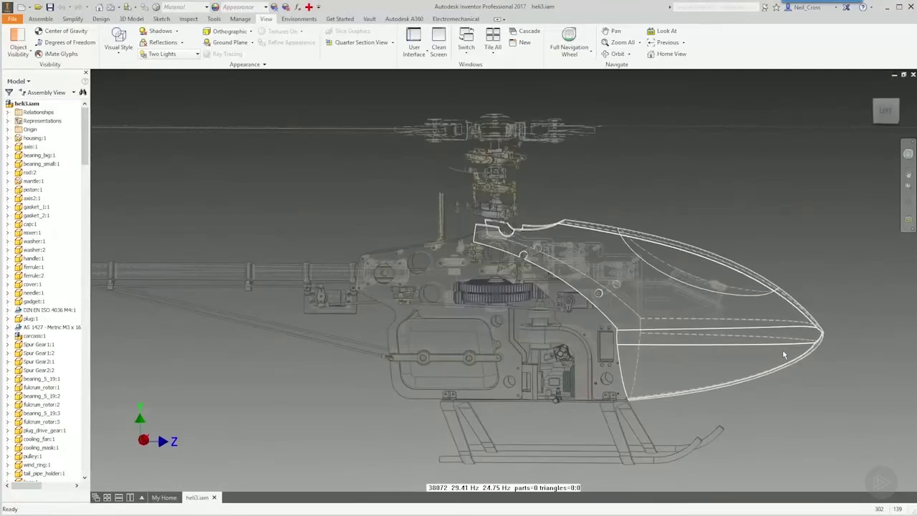
middle_click_drag(784, 354, 767, 207, "shift")
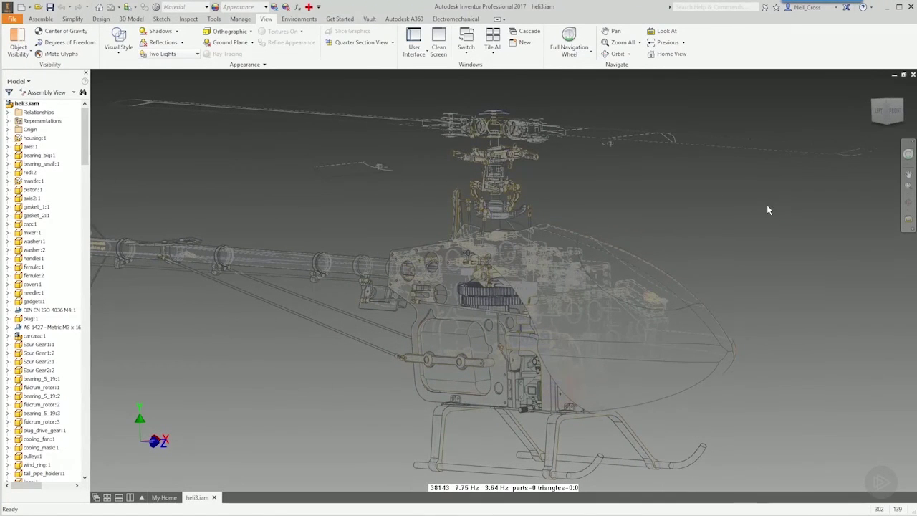
middle_click_drag(767, 207, 702, 186, "shift")
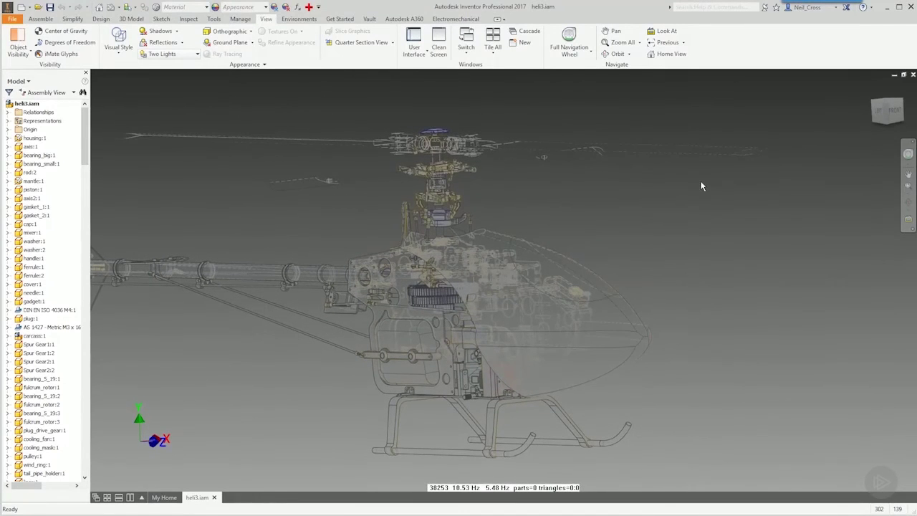
Step: Switch the helicopter to Wireframe with Visible Edges Only and inspect it from the rear and side
left_click(134, 47)
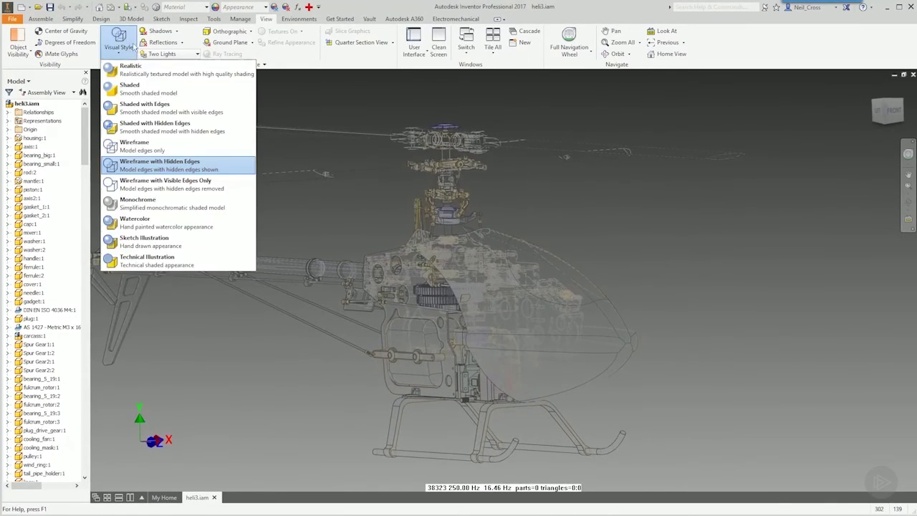
left_click(146, 191)
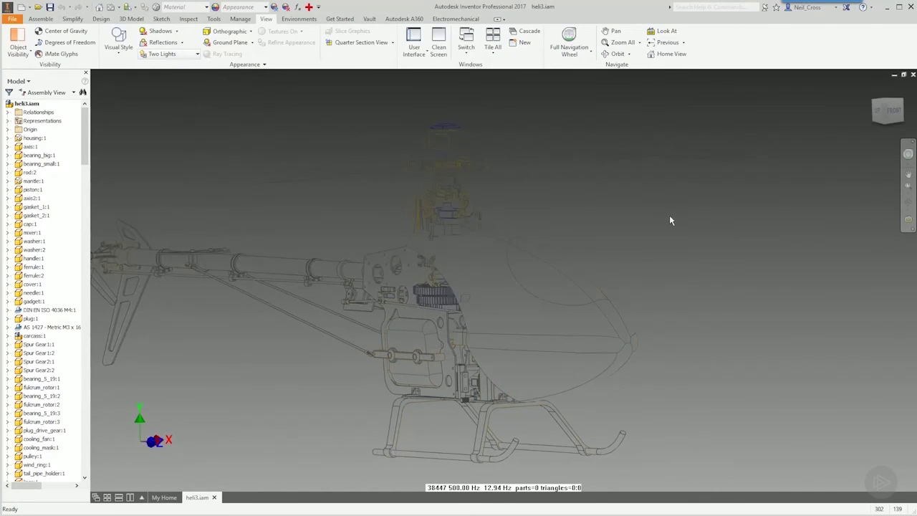
middle_click_drag(665, 250, 694, 262, "shift")
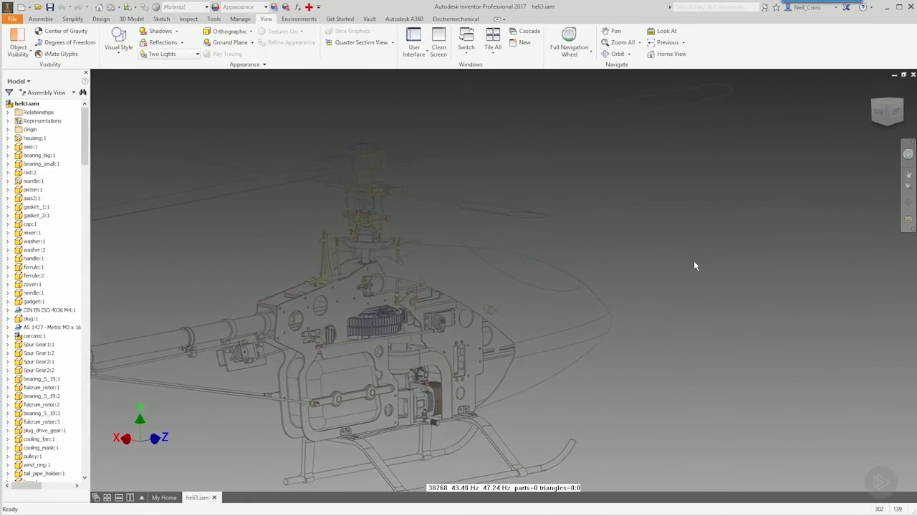
key("F4")
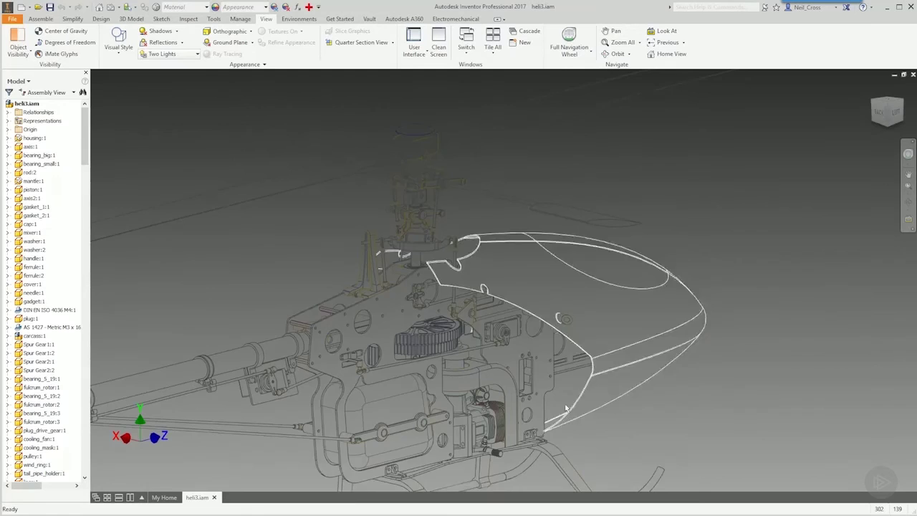
key("F6")
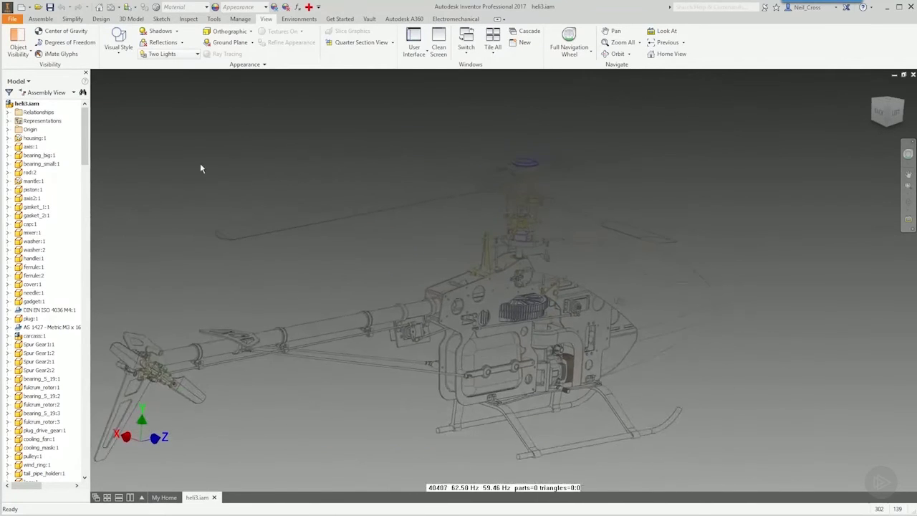
Step: Apply the Monochrome visual style to the helicopter assembly
left_click(120, 45)
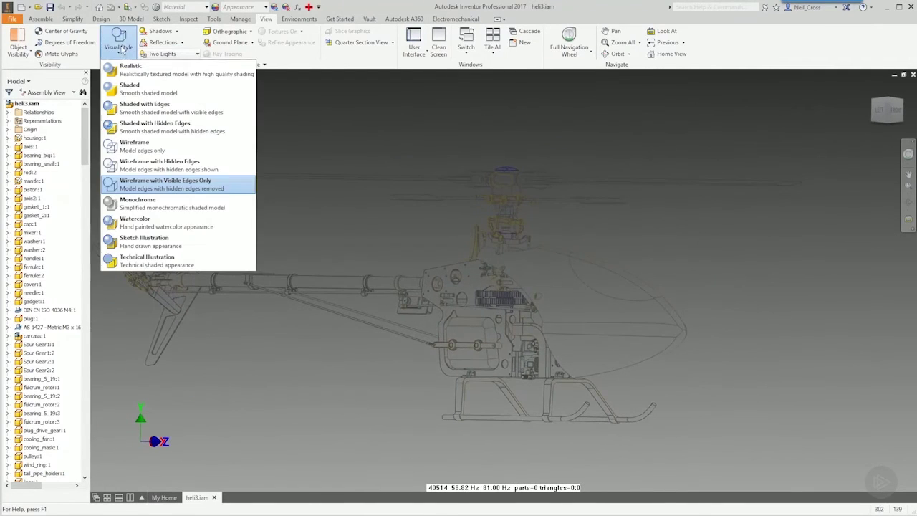
left_click(159, 201)
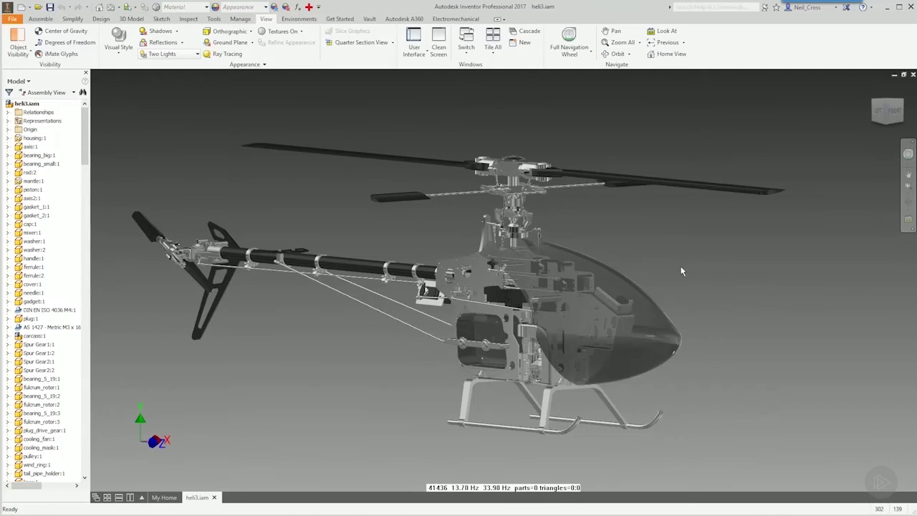
Step: Apply the Watercolor visual style and view the whole helicopter with it
left_click(119, 44)
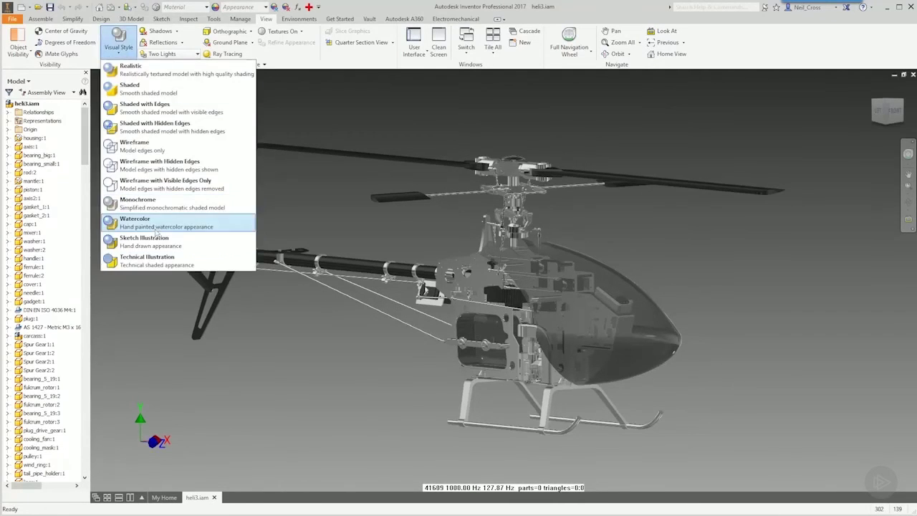
left_click(154, 225)
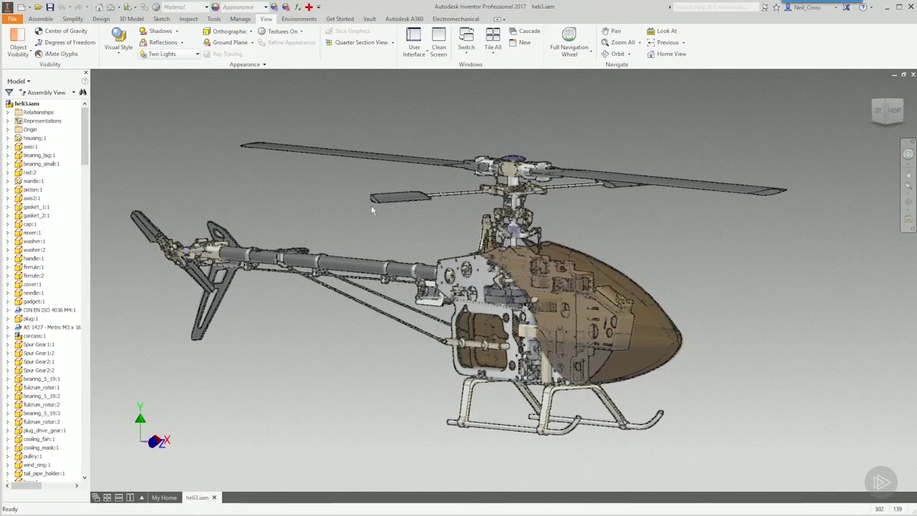
middle_click_drag(339, 212, 387, 229)
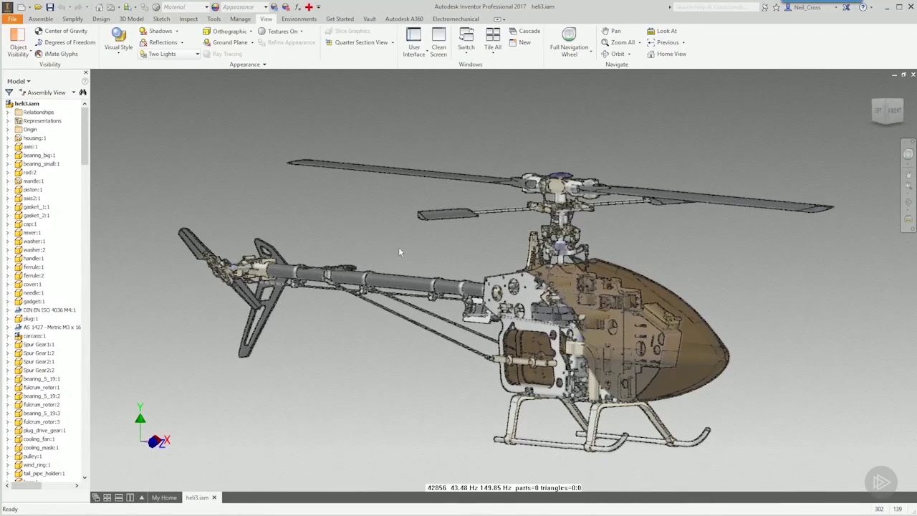
scroll(742, 290, "down", 8)
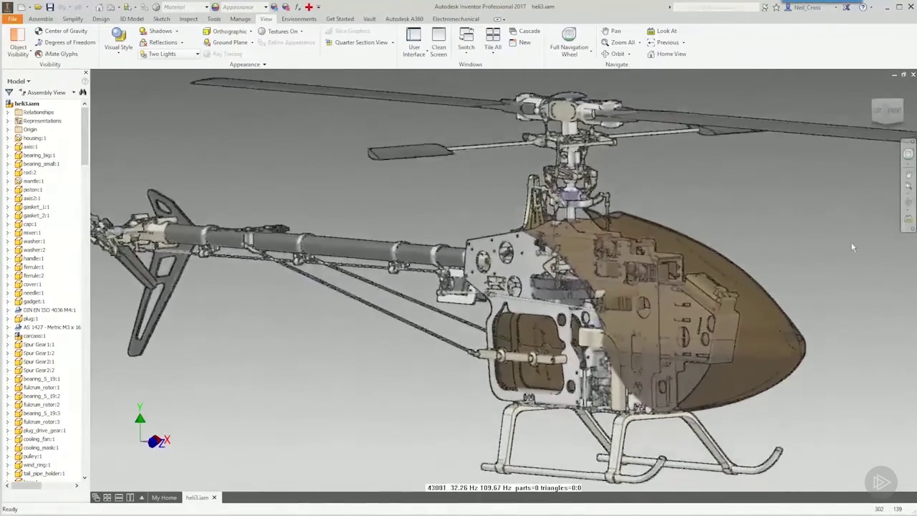
Step: Examine the Watercolor rendering close up on the carcass side plate, servo linkage and gears
scroll(425, 202, "up", 3)
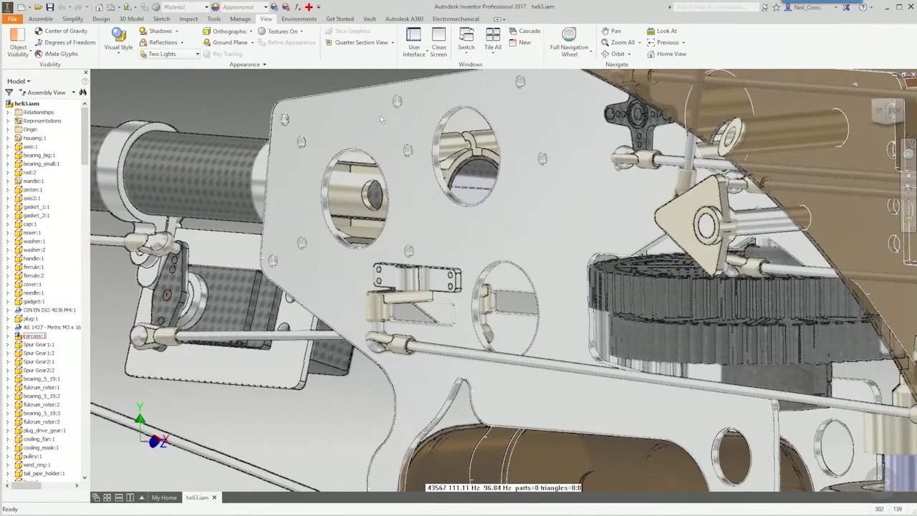
scroll(380, 127, "down", 2)
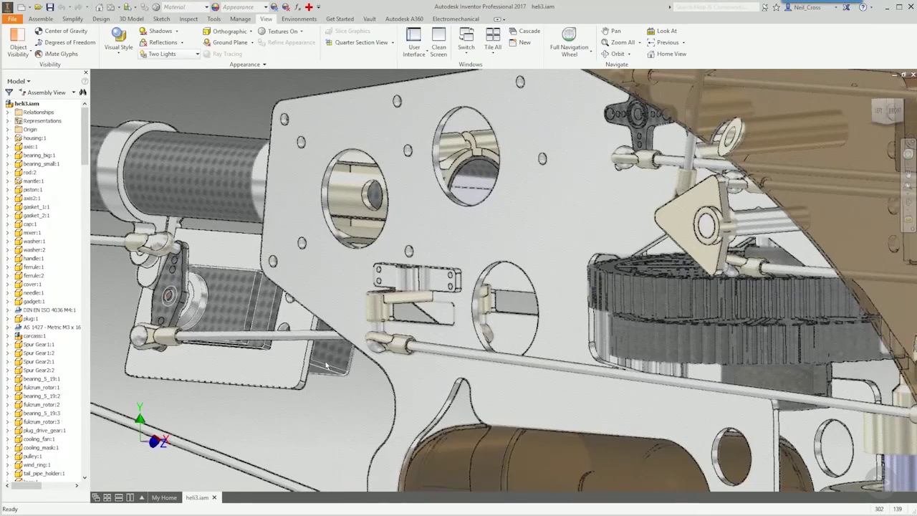
scroll(314, 358, "down", 3)
scroll(314, 358, "down", 3)
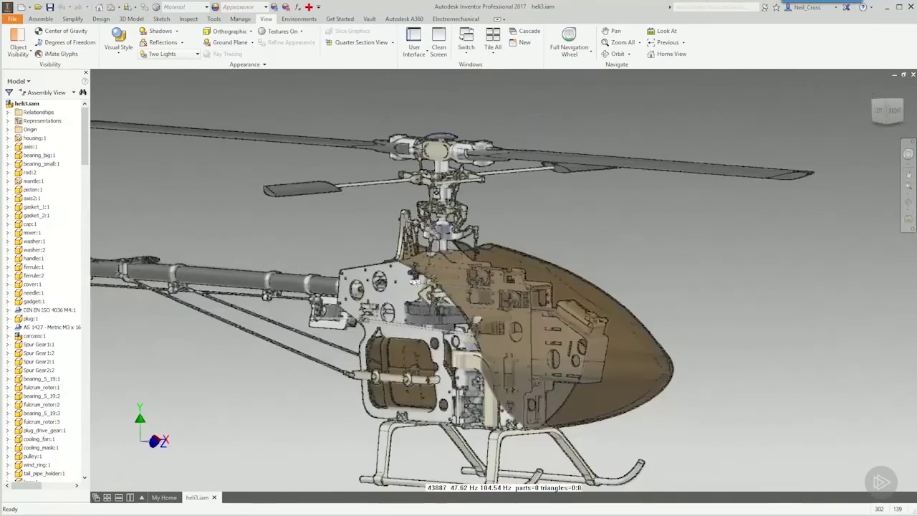
scroll(314, 358, "down", 2)
middle_click_drag(540, 277, 548, 274)
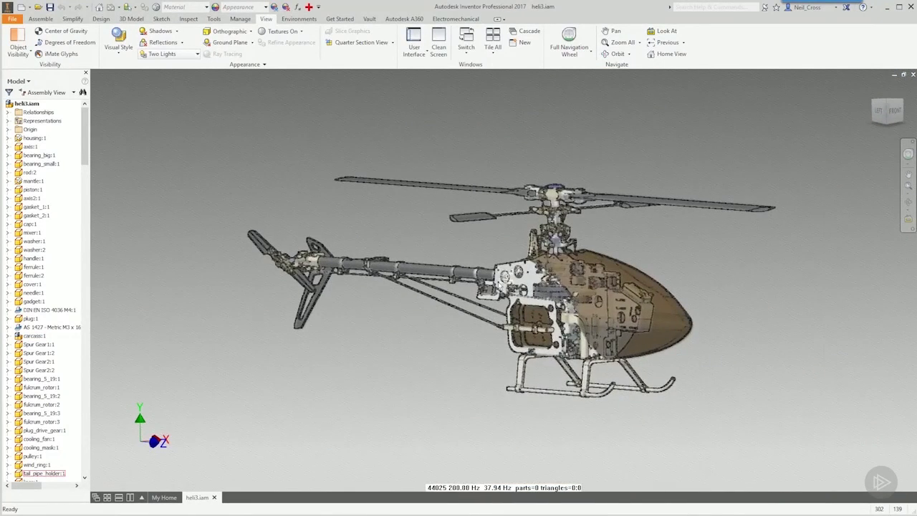
Step: Apply the Sketch Illustration visual style and inspect the hand-drawn look of the helicopter
left_click(118, 44)
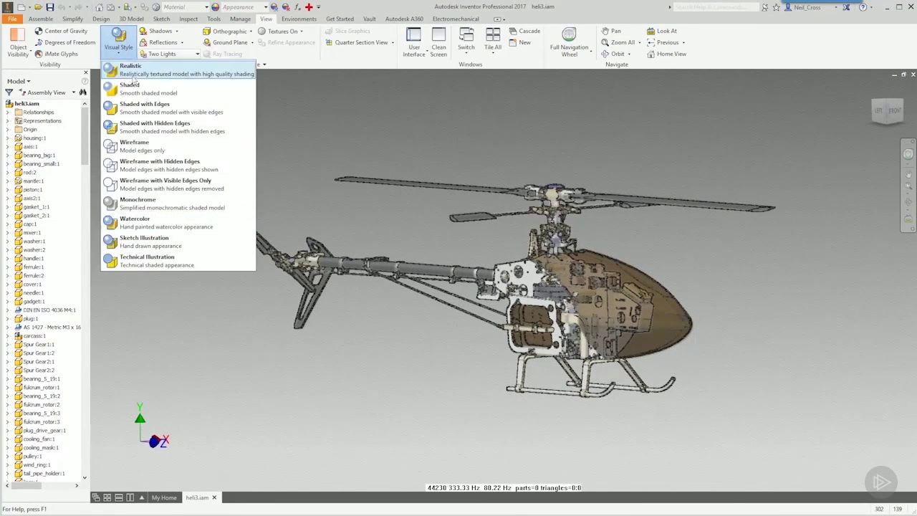
left_click(162, 245)
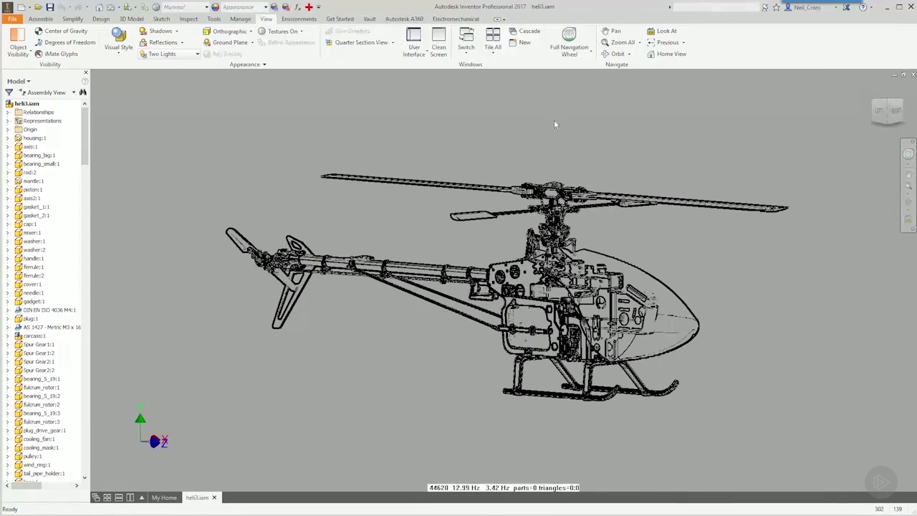
scroll(644, 136, "up", 2)
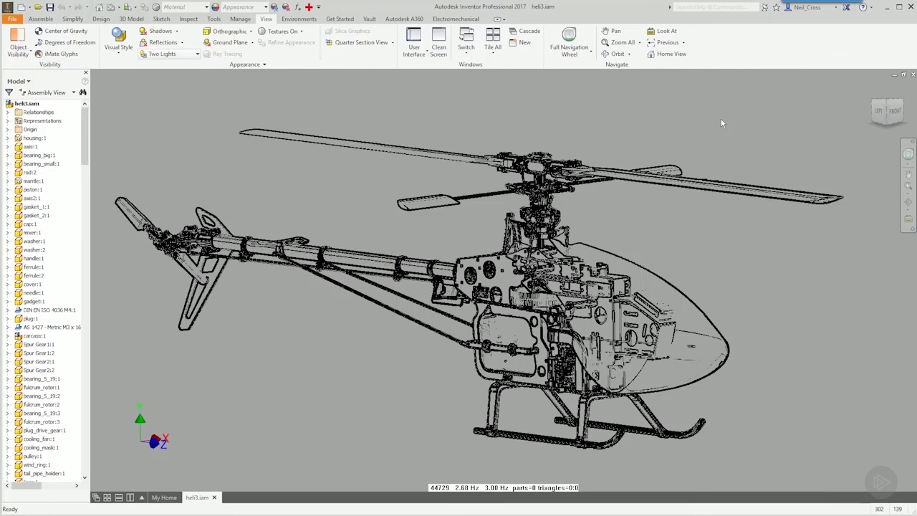
Step: Apply the Technical Illustration visual style to the helicopter assembly
left_click(118, 41)
left_click(159, 259)
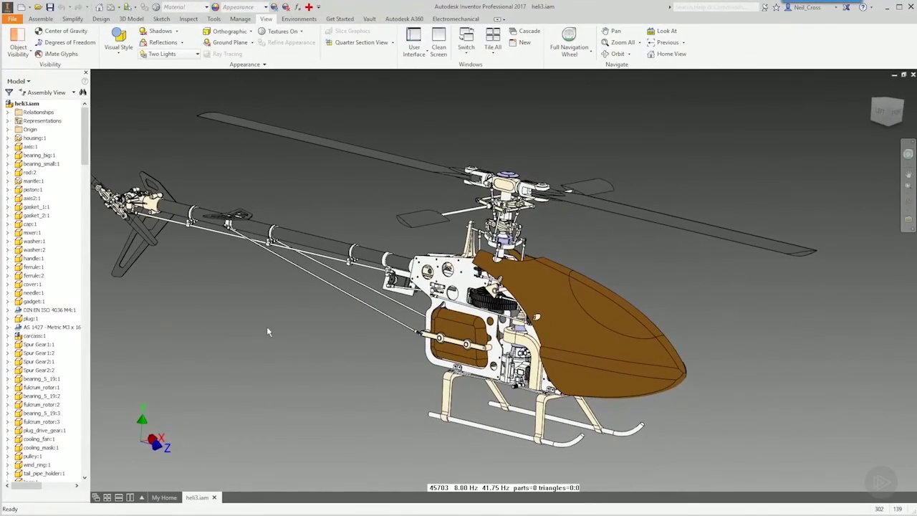
Step: Open the choice of visual styles for the helicopter assembly
left_click(118, 43)
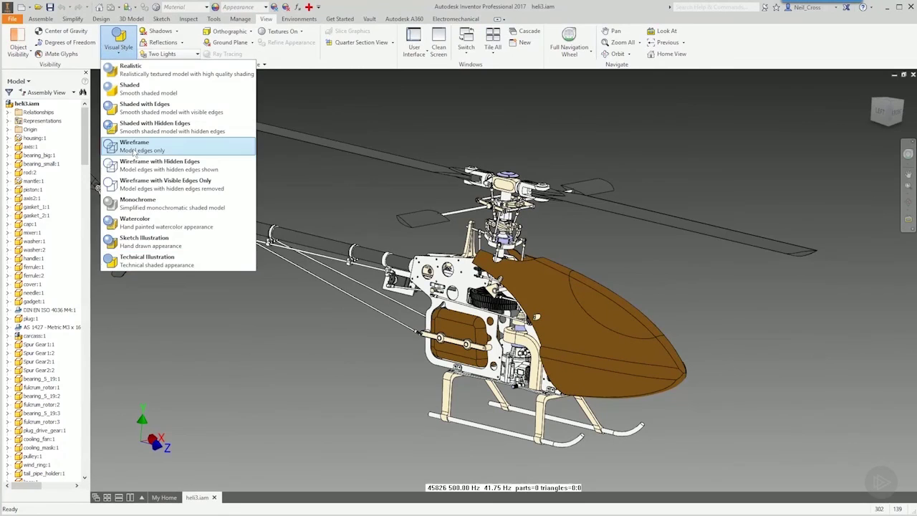